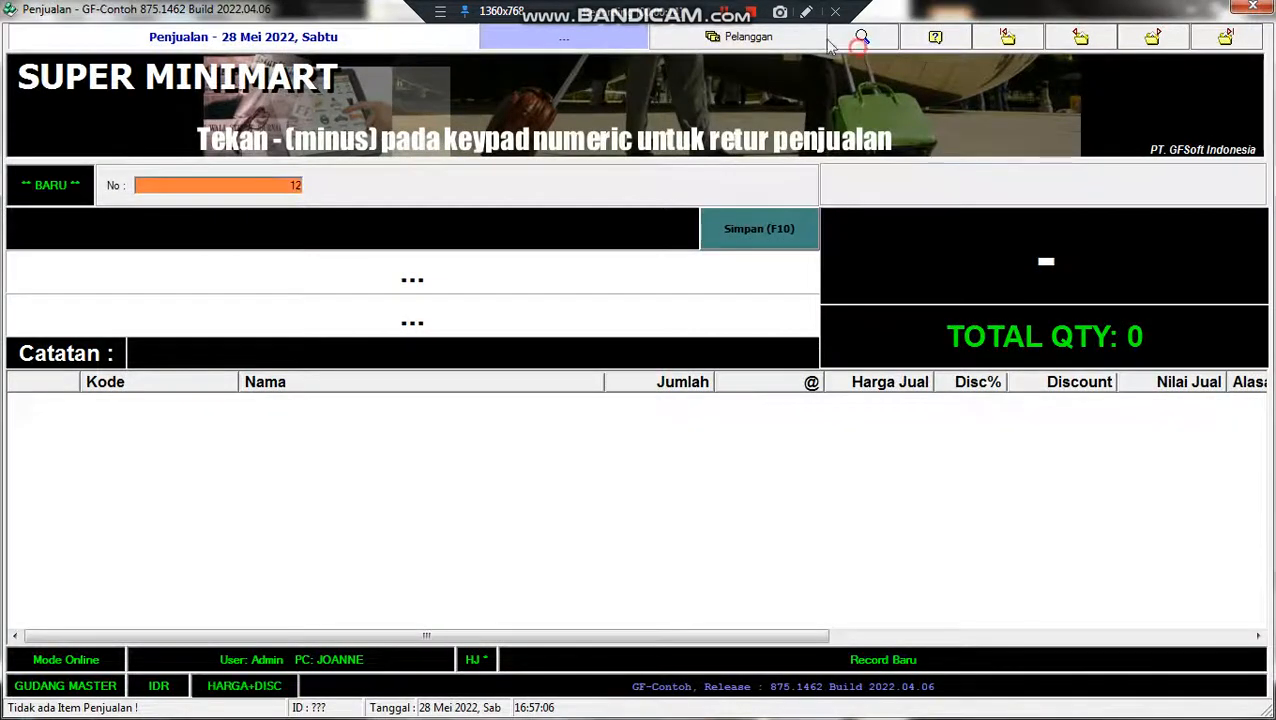
# Step: Open the retail sales list and bring up its report processing dialog
pyautogui.click(560, 457)
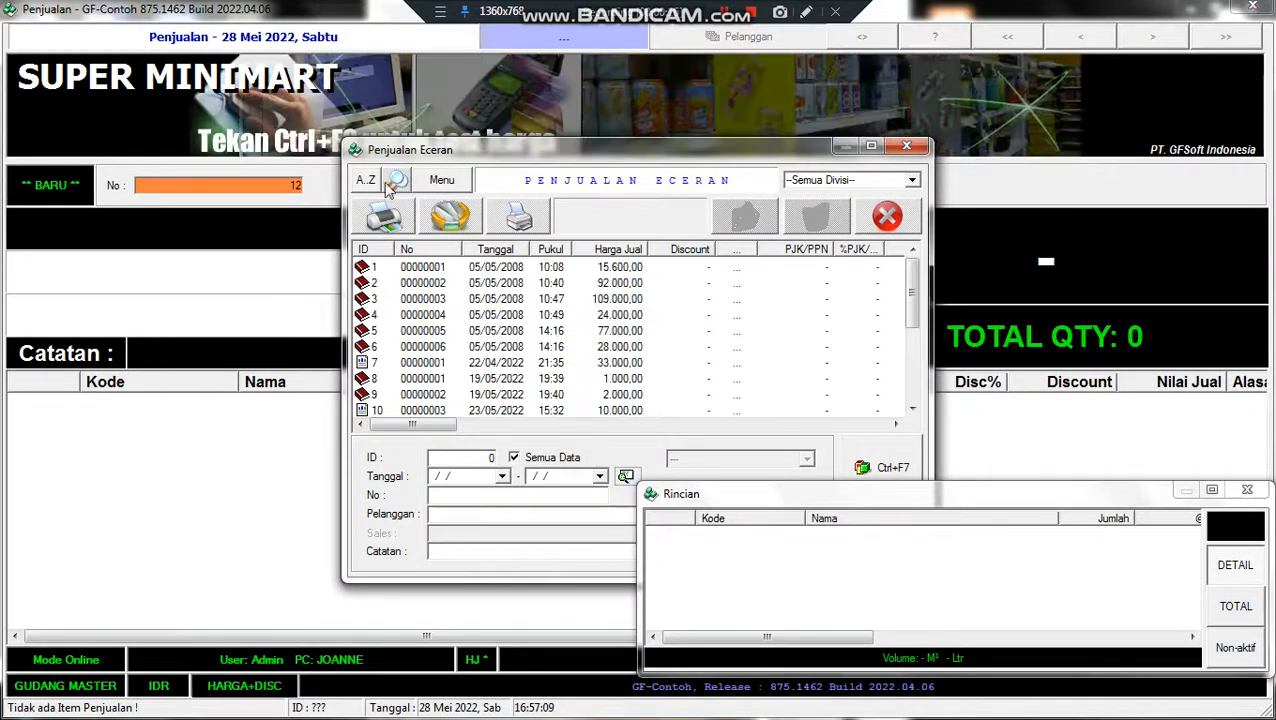
pyautogui.click(385, 220)
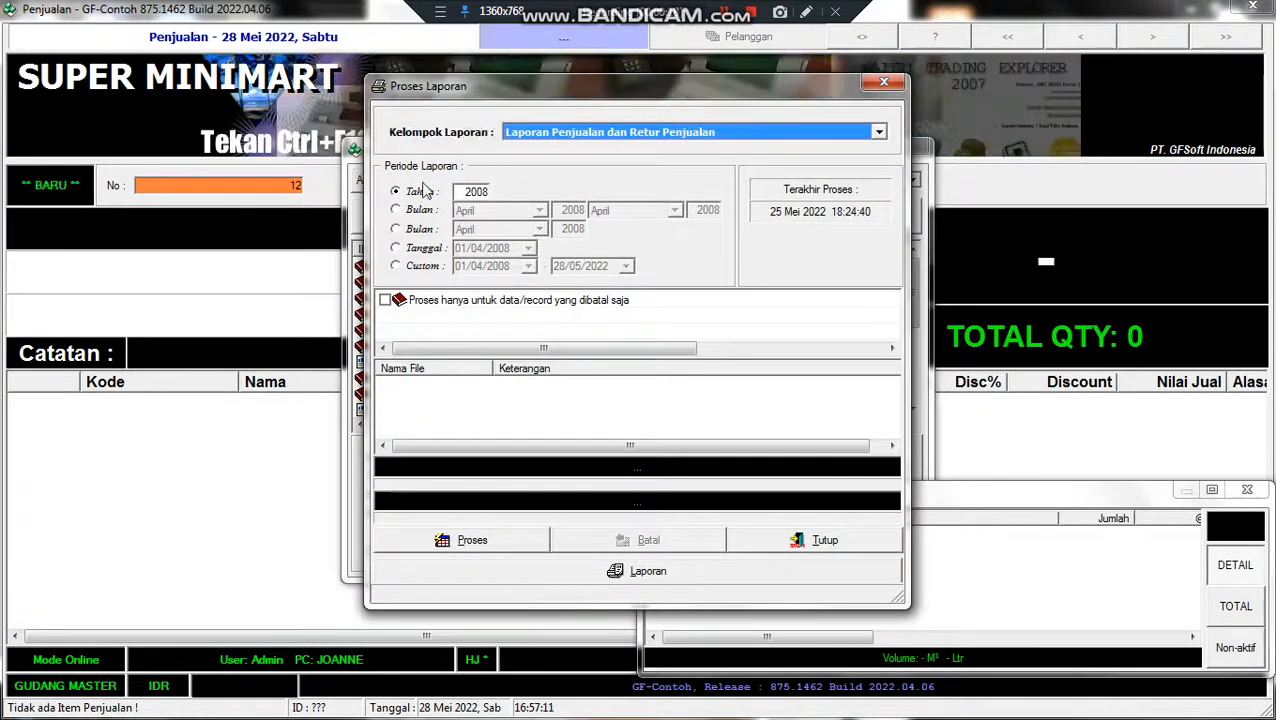
# Step: Look through the year, month-range and single-month choices for the report period, including their month and year values
pyautogui.click(409, 190)
pyautogui.click(411, 211)
pyautogui.click(411, 194)
pyautogui.click(412, 211)
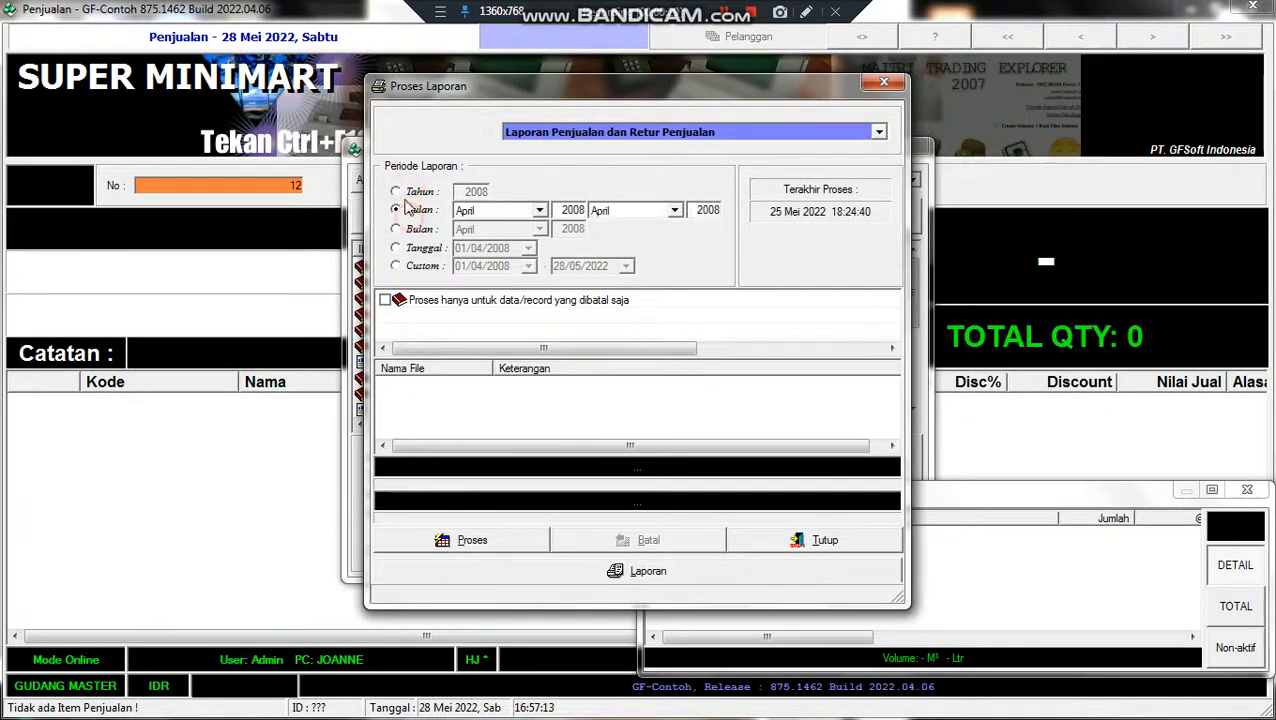
pyautogui.click(406, 193)
pyautogui.click(411, 210)
pyautogui.click(412, 229)
pyautogui.click(411, 210)
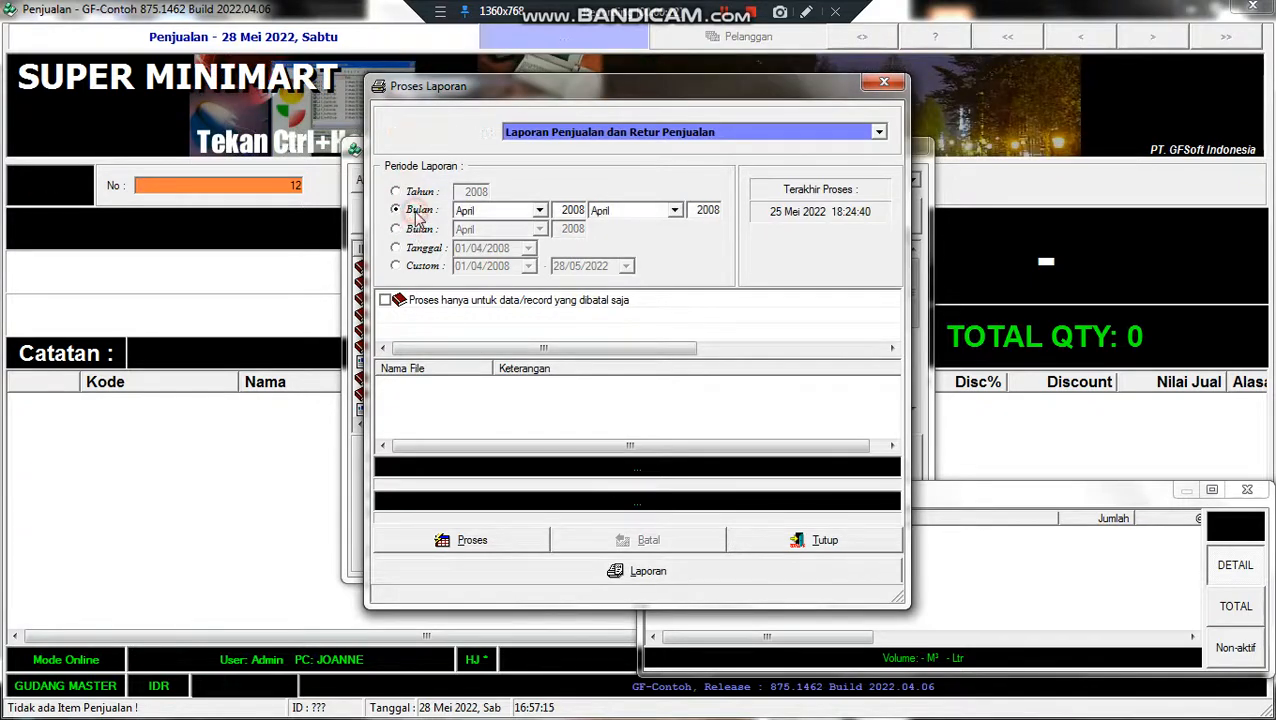
pyautogui.click(413, 193)
pyautogui.click(420, 211)
pyautogui.click(425, 231)
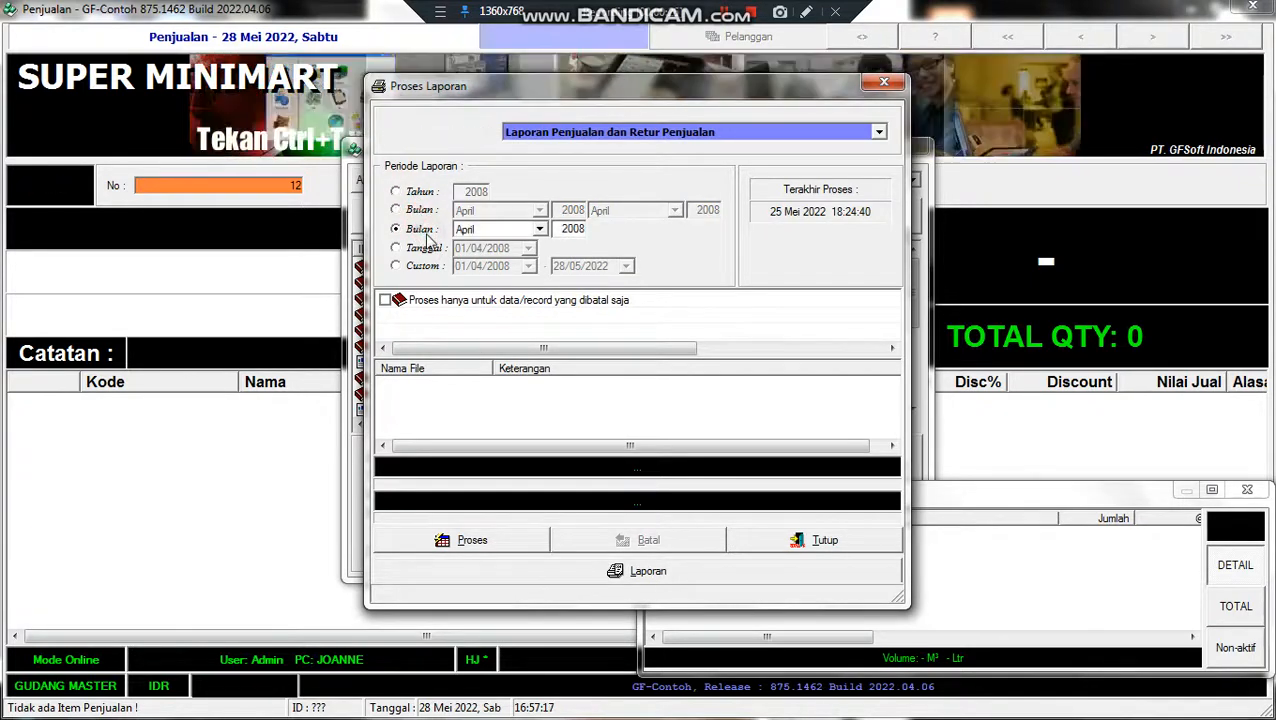
pyautogui.click(431, 213)
pyautogui.click(526, 211)
pyautogui.click(594, 212)
pyautogui.click(571, 211)
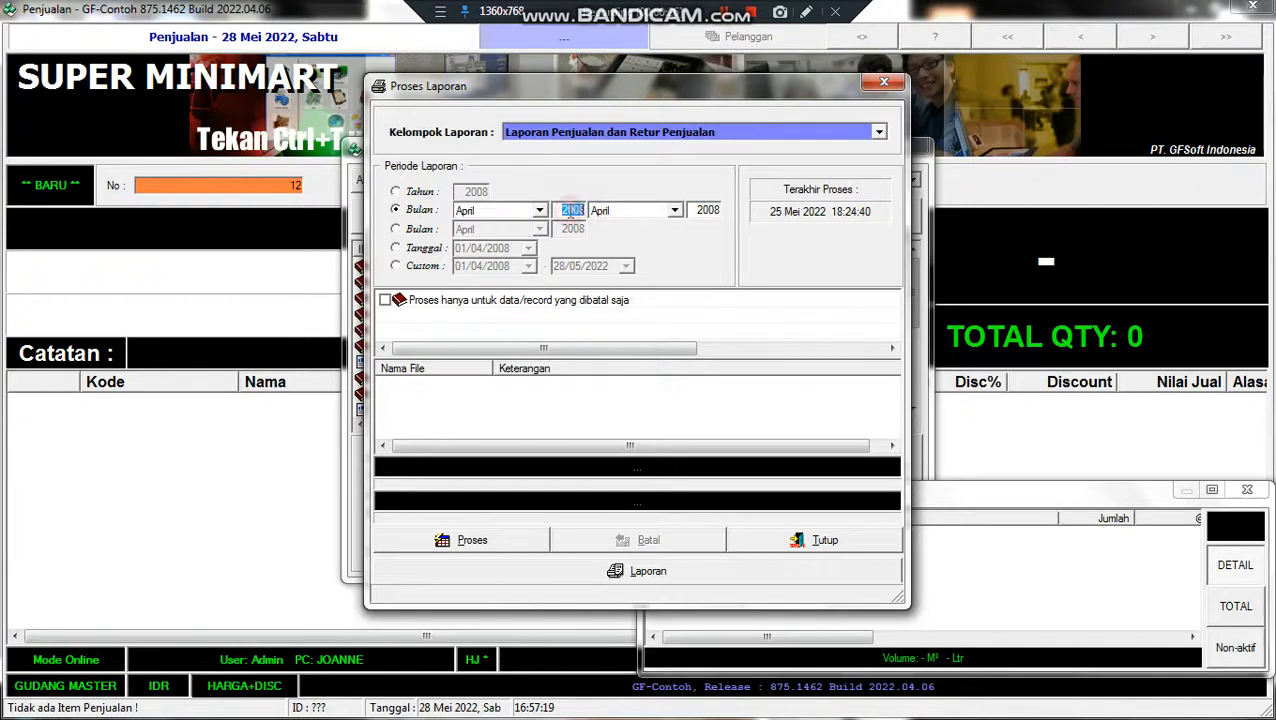
pyautogui.click(480, 218)
pyautogui.click(539, 210)
pyautogui.click(645, 212)
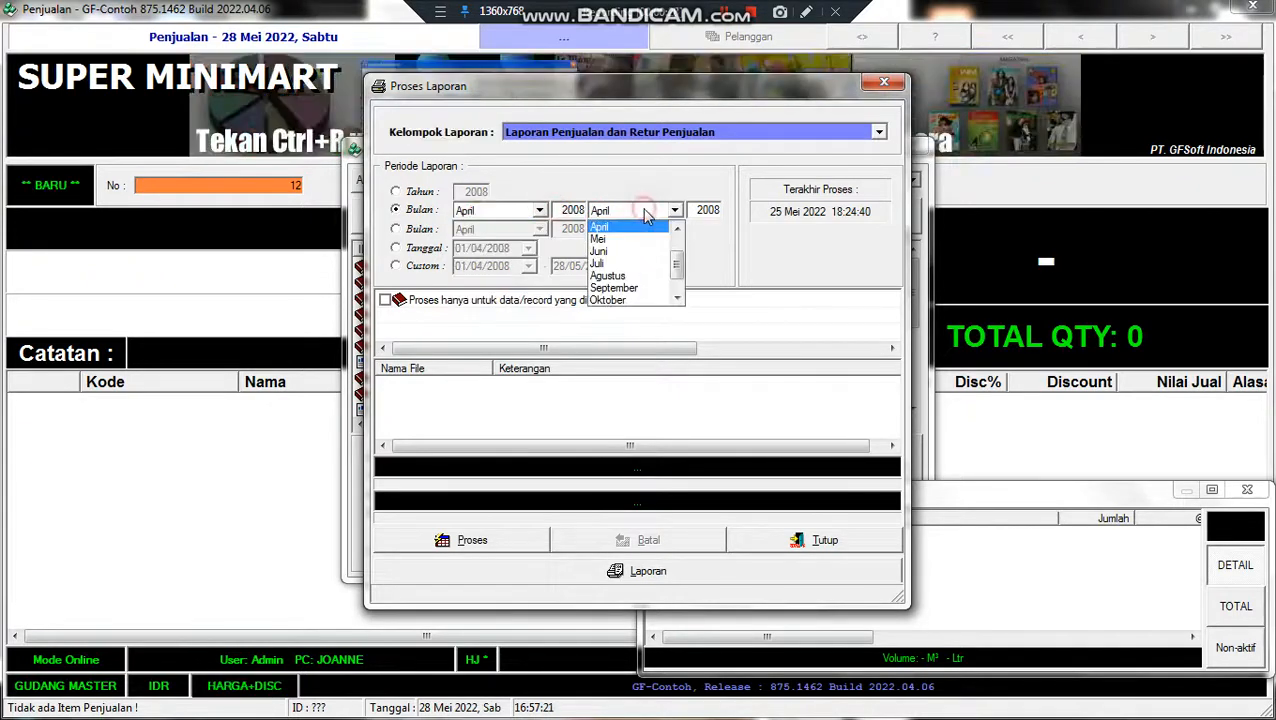
pyautogui.click(643, 213)
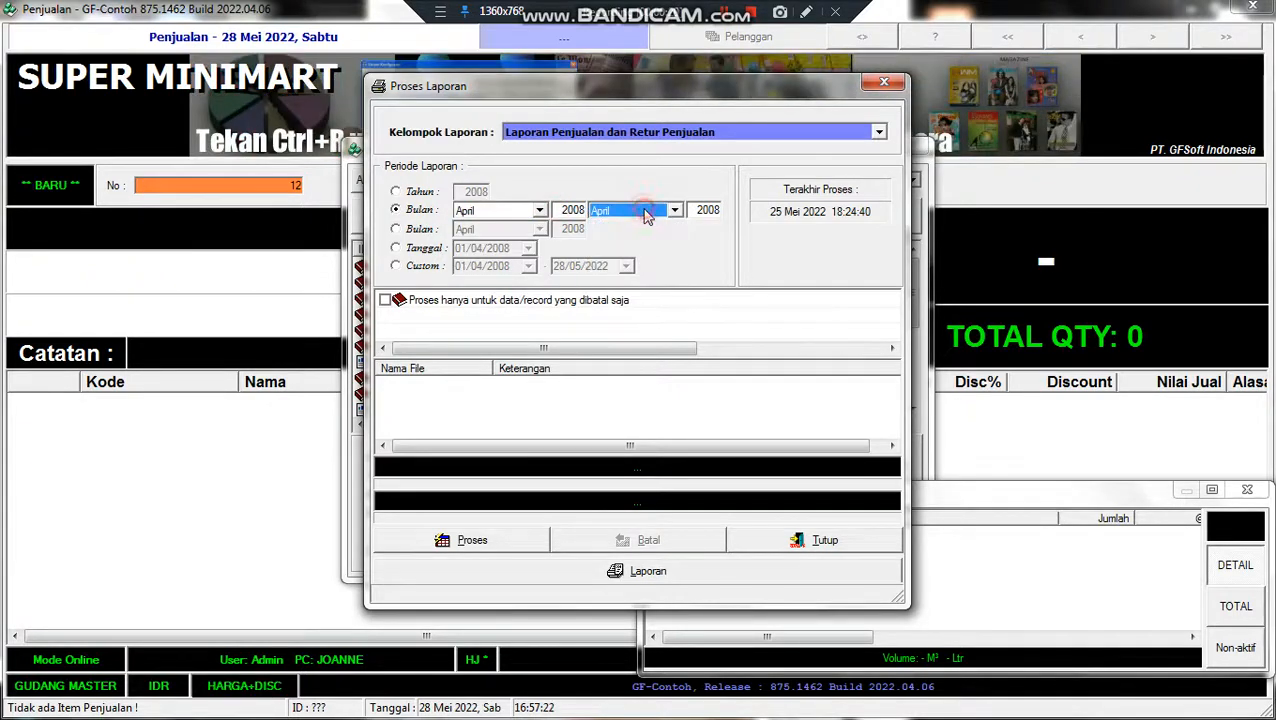
# Step: Set the report period to the single month Mei 2022 and process the Laporan Penjualan dan Retur Penjualan group
pyautogui.click(438, 230)
pyautogui.click(490, 230)
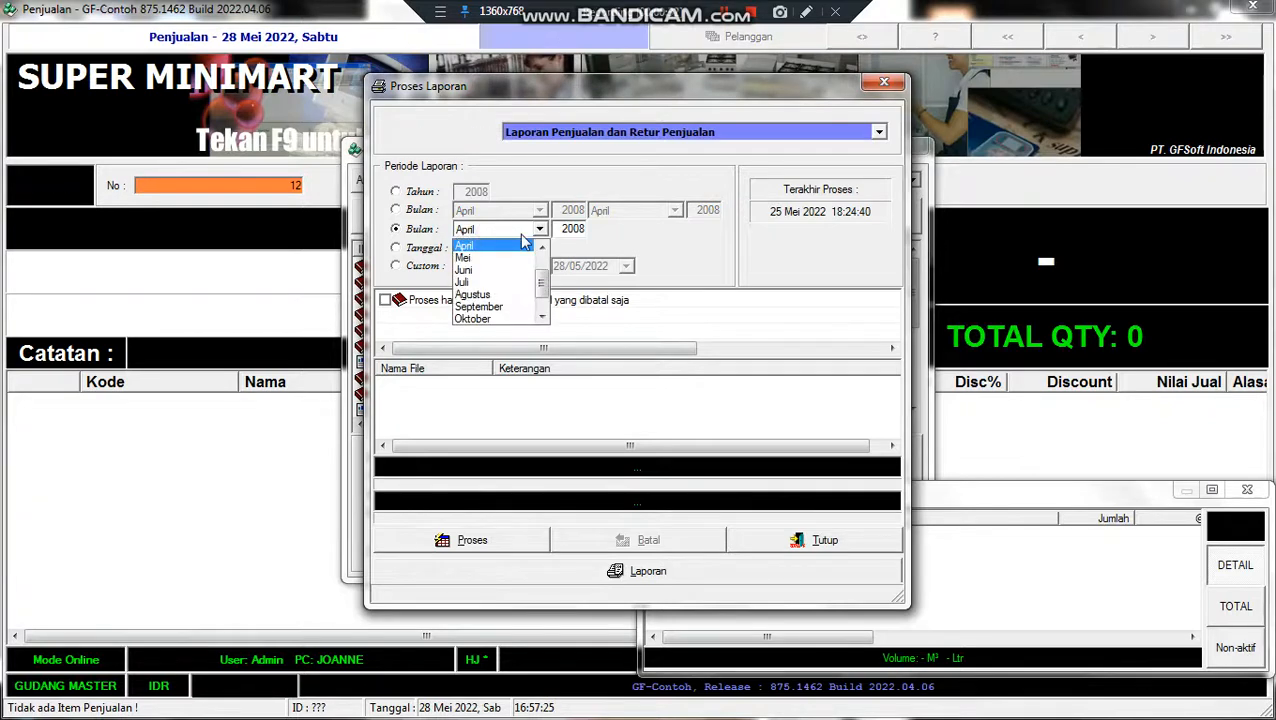
pyautogui.click(495, 258)
pyautogui.doubleClick(573, 232)
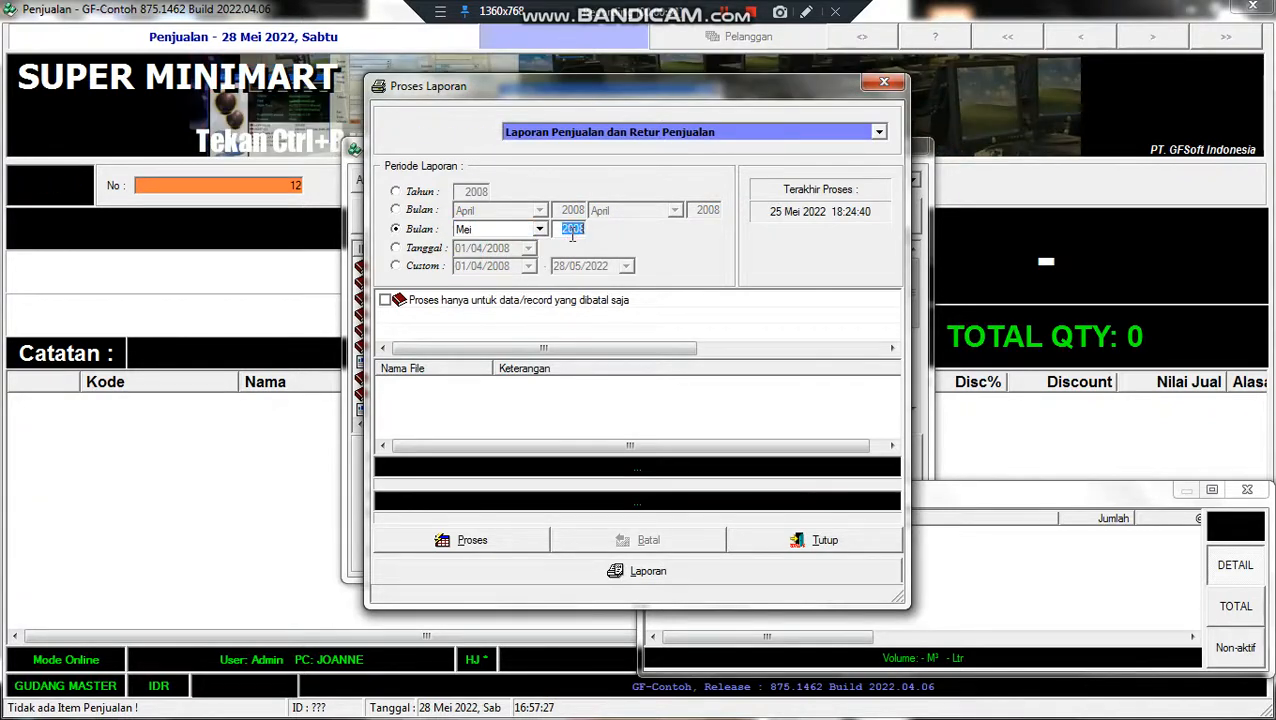
pyautogui.click(418, 250)
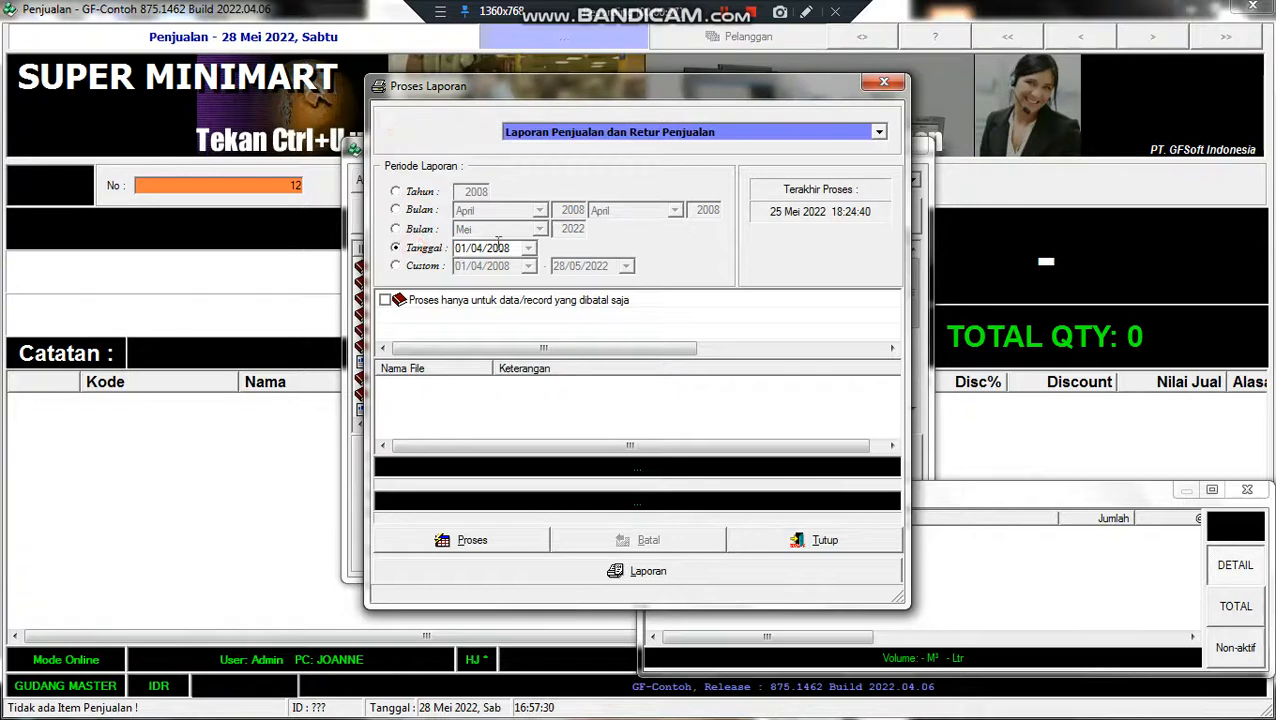
pyautogui.click(414, 269)
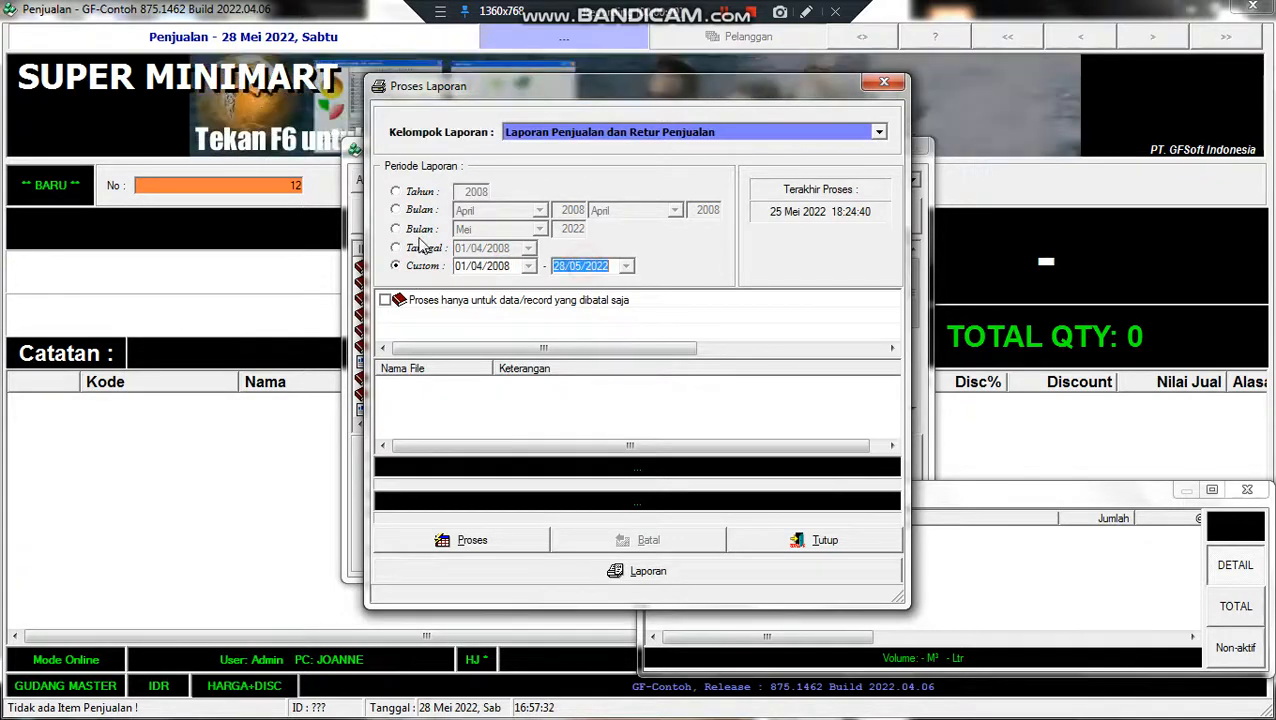
pyautogui.click(418, 231)
pyautogui.click(465, 540)
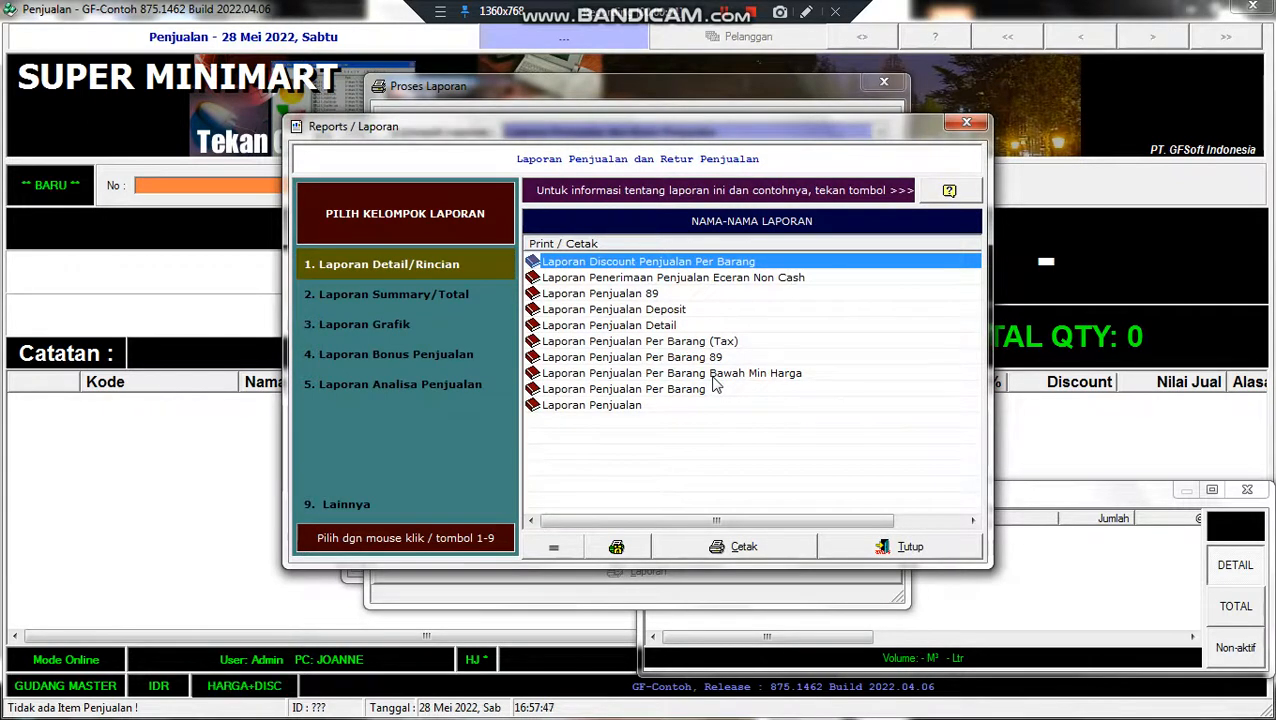
# Step: Close the report list, the report processing dialog and the sales list, and exit the sales window
pyautogui.moveTo(667, 133); pyautogui.dragTo(565, 88)
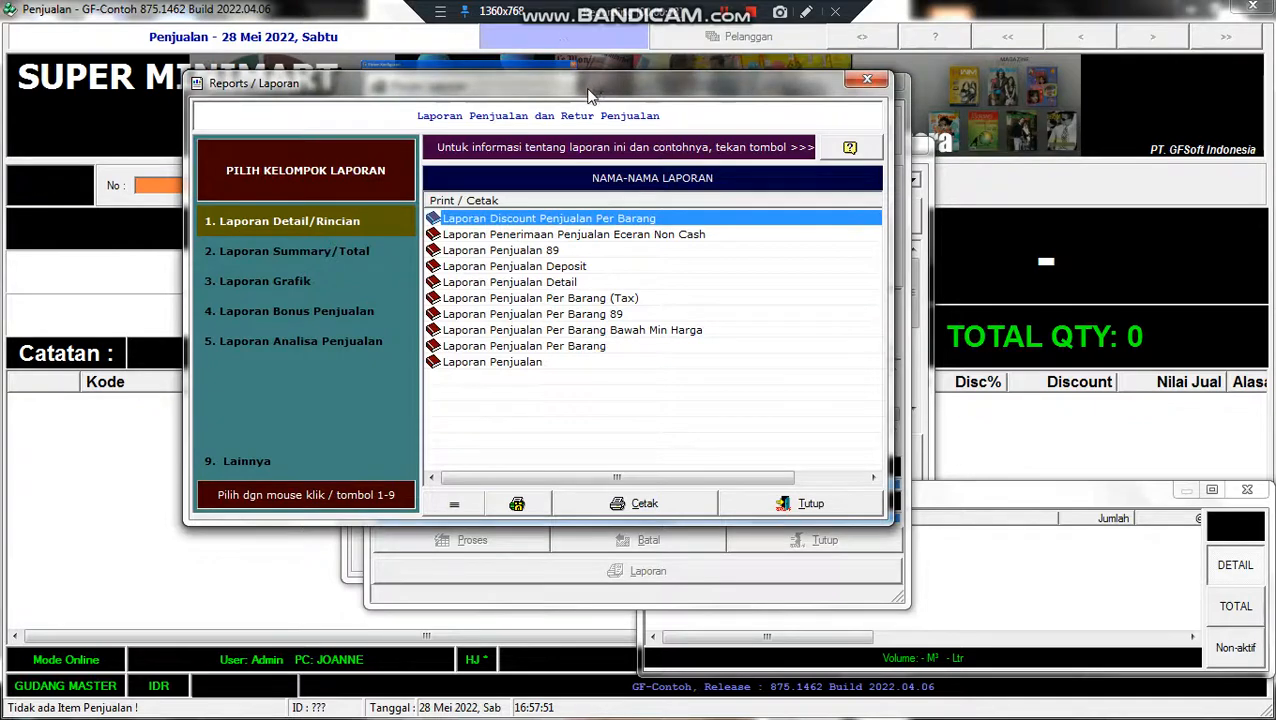
pyautogui.click(790, 508)
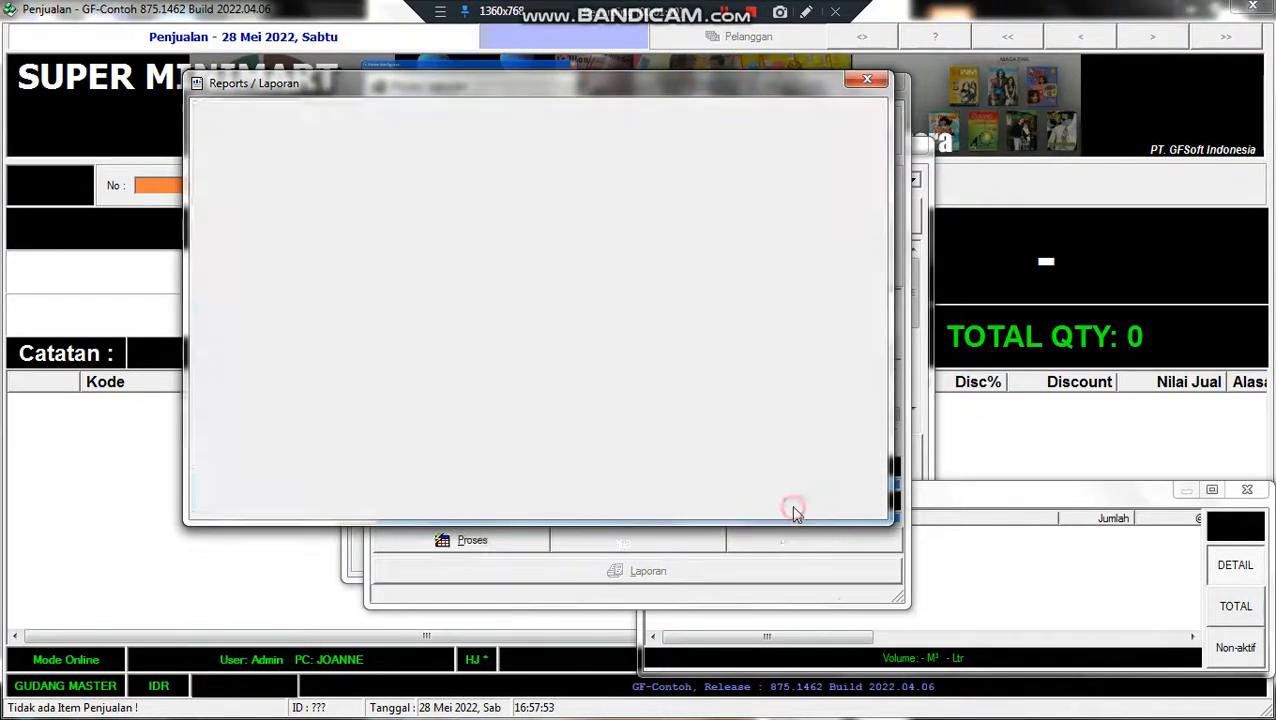
pyautogui.click(797, 541)
pyautogui.click(906, 147)
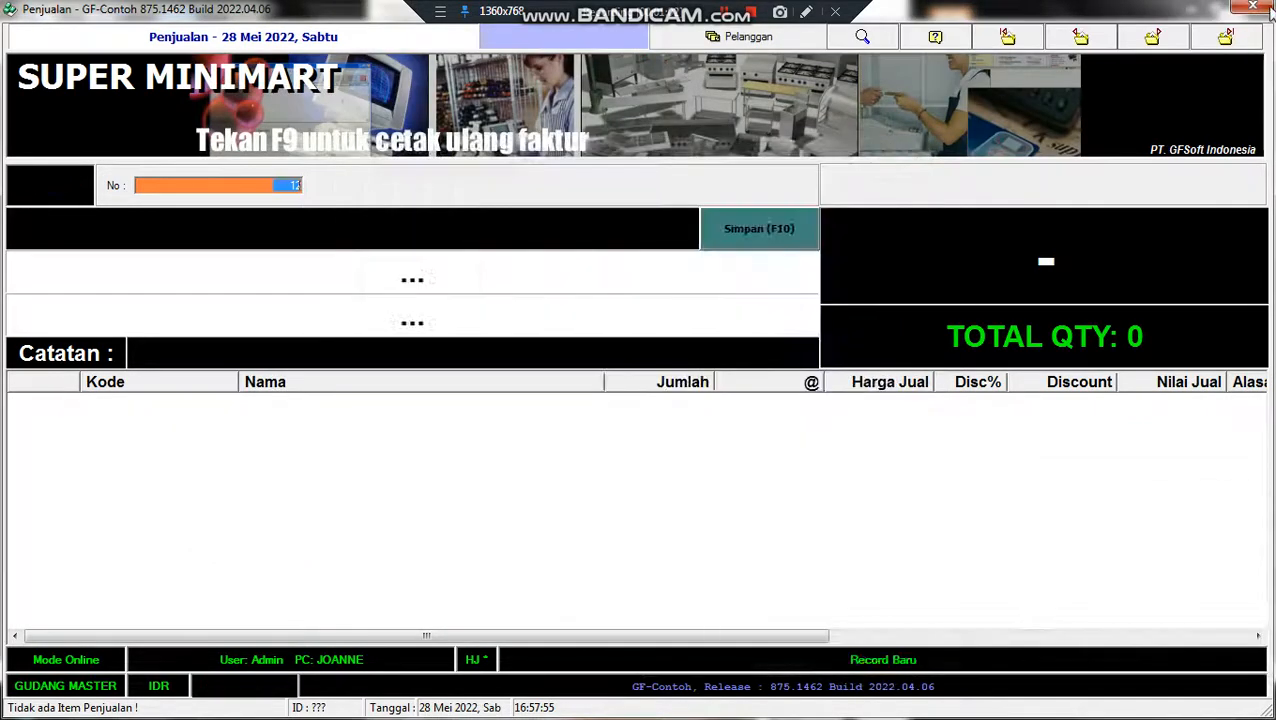
pyautogui.click(722, 420)
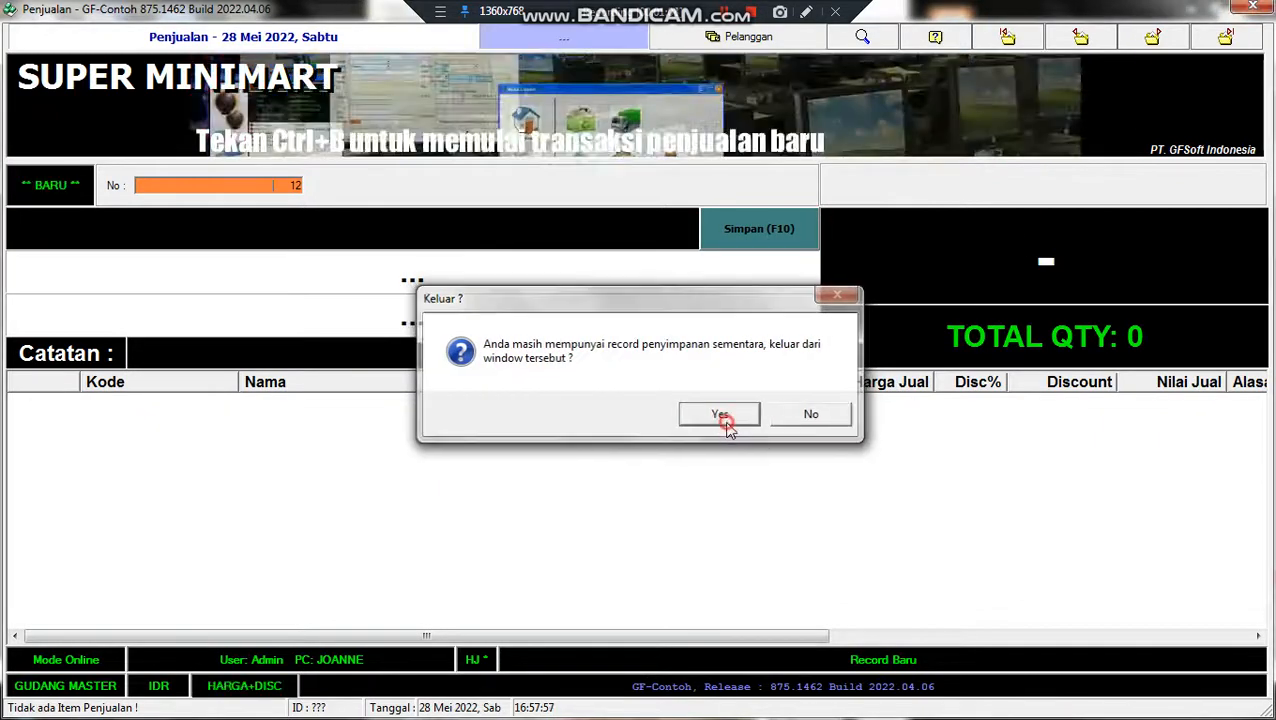
# Step: Reopen Penjualan Eceran and open the report list through its report processing dialog without processing again
pyautogui.click(89, 29)
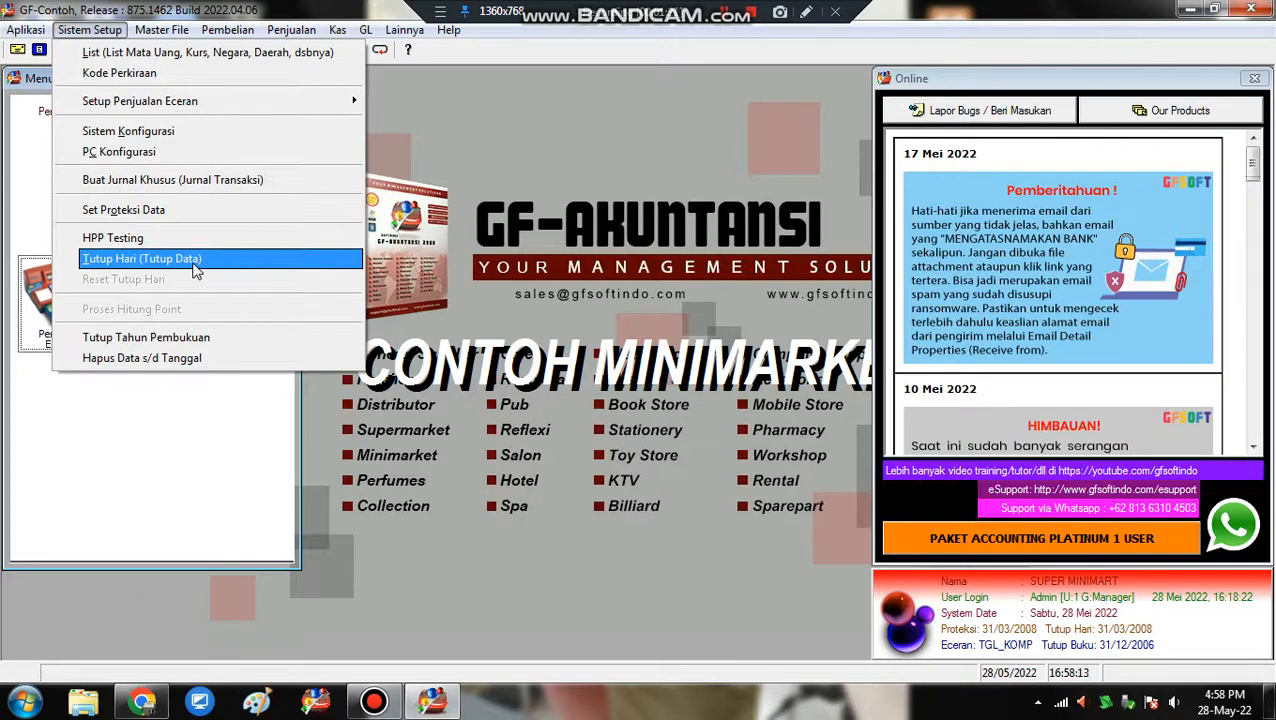
pyautogui.moveTo(291, 29)
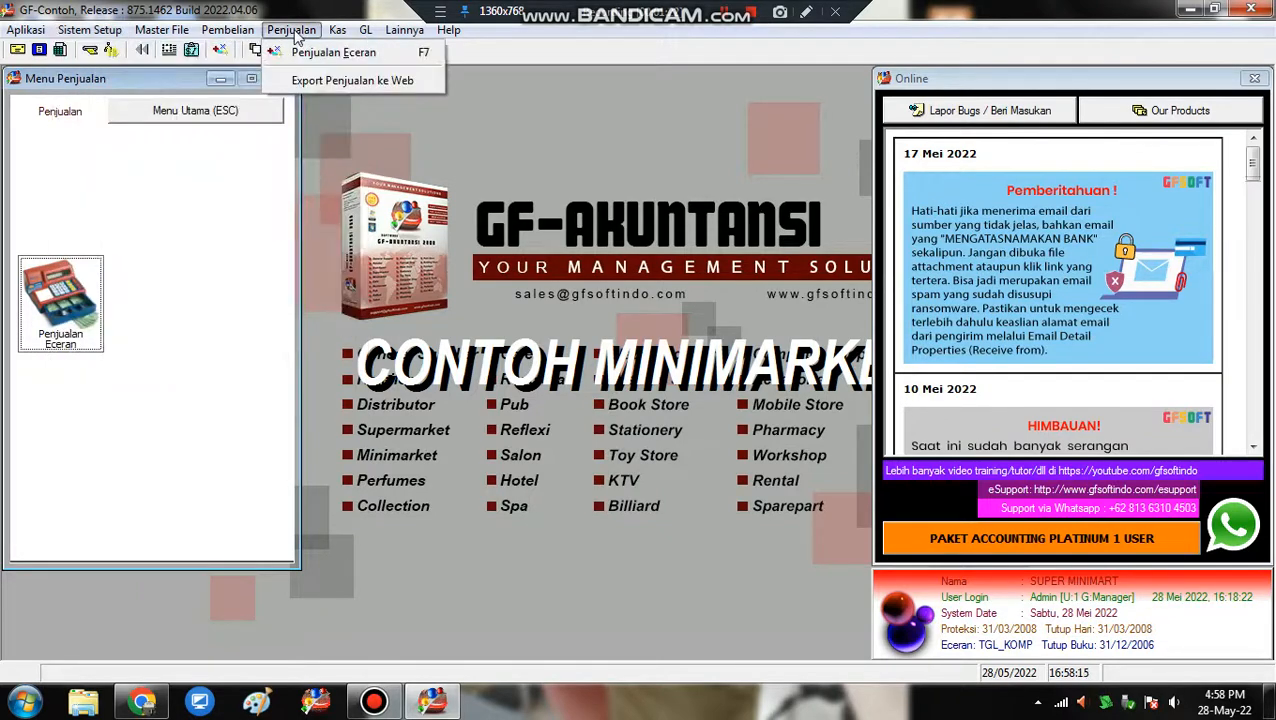
pyautogui.click(310, 50)
pyautogui.click(735, 447)
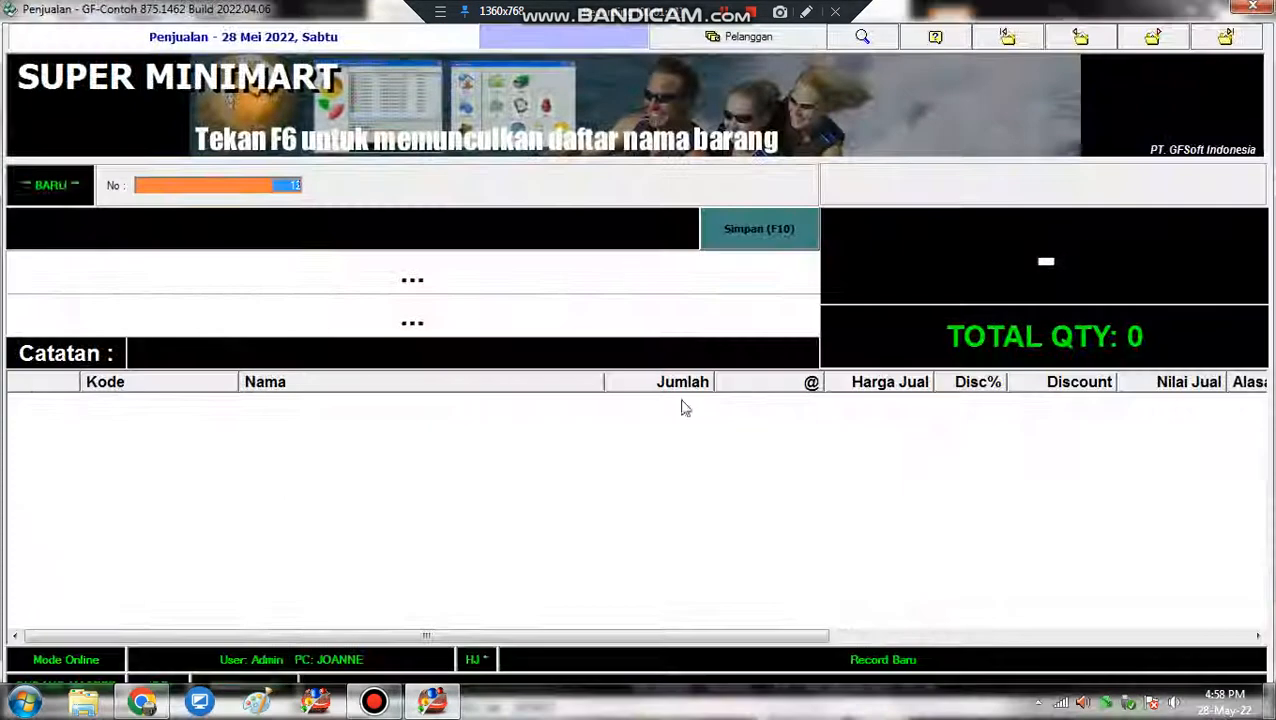
pyautogui.click(863, 37)
pyautogui.click(390, 218)
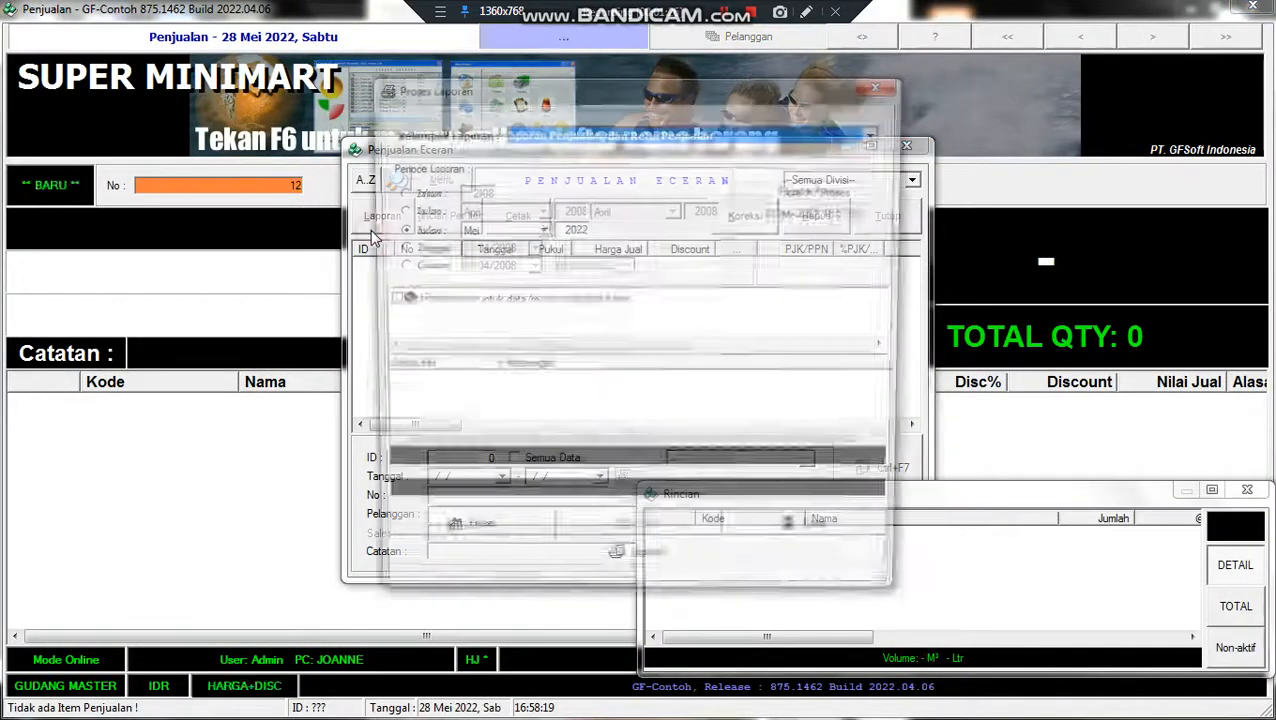
pyautogui.click(627, 576)
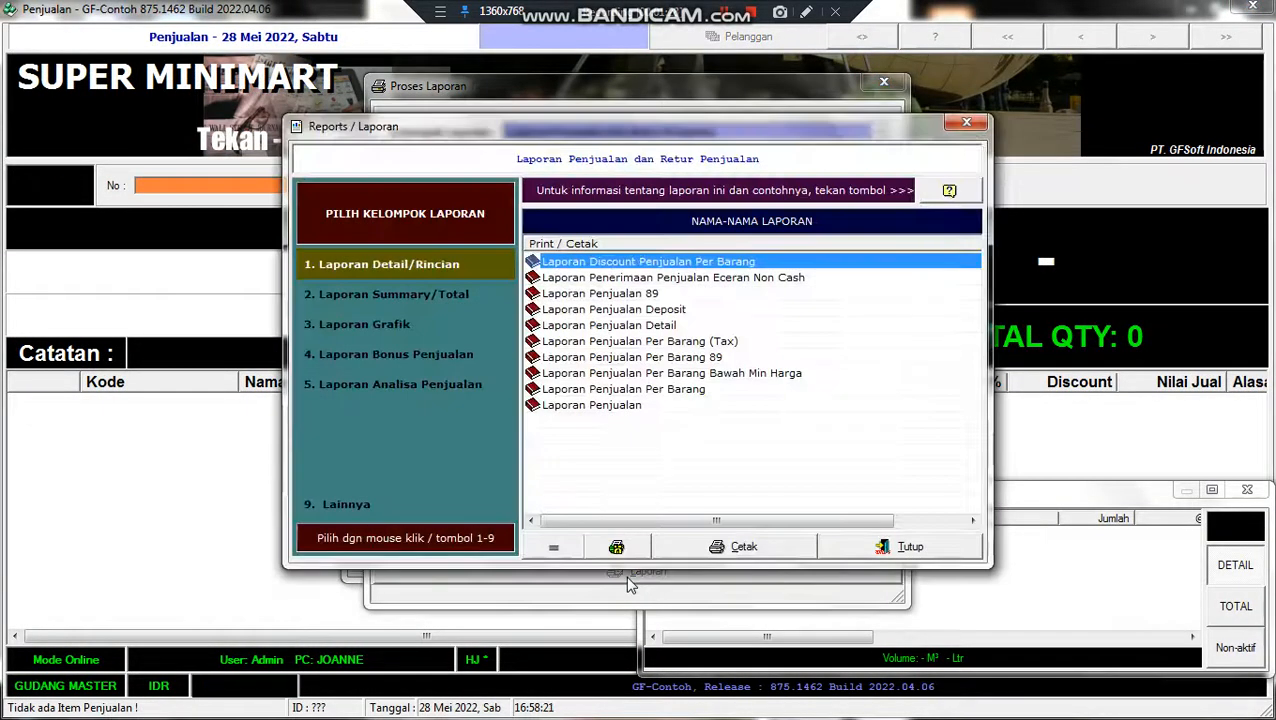
# Step: Examine the enlarged sample of the Laporan Penjualan Per Barang report, and close it
pyautogui.click(703, 392)
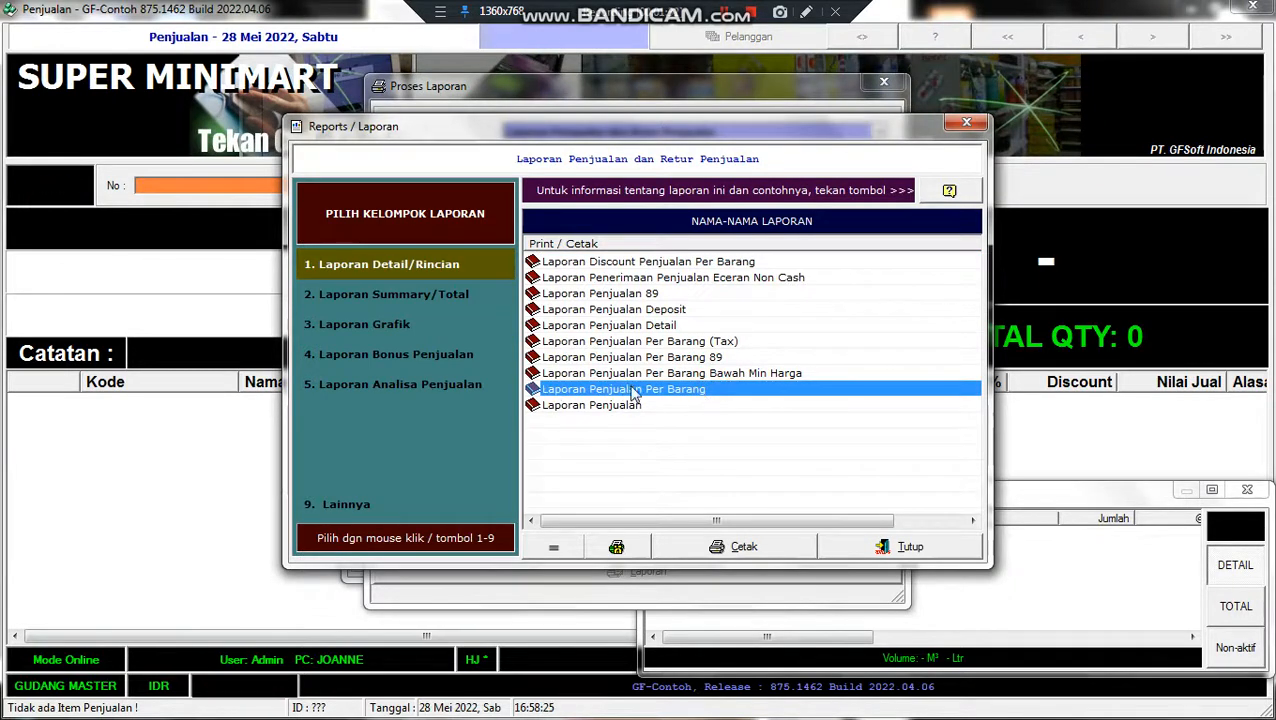
pyautogui.click(949, 190)
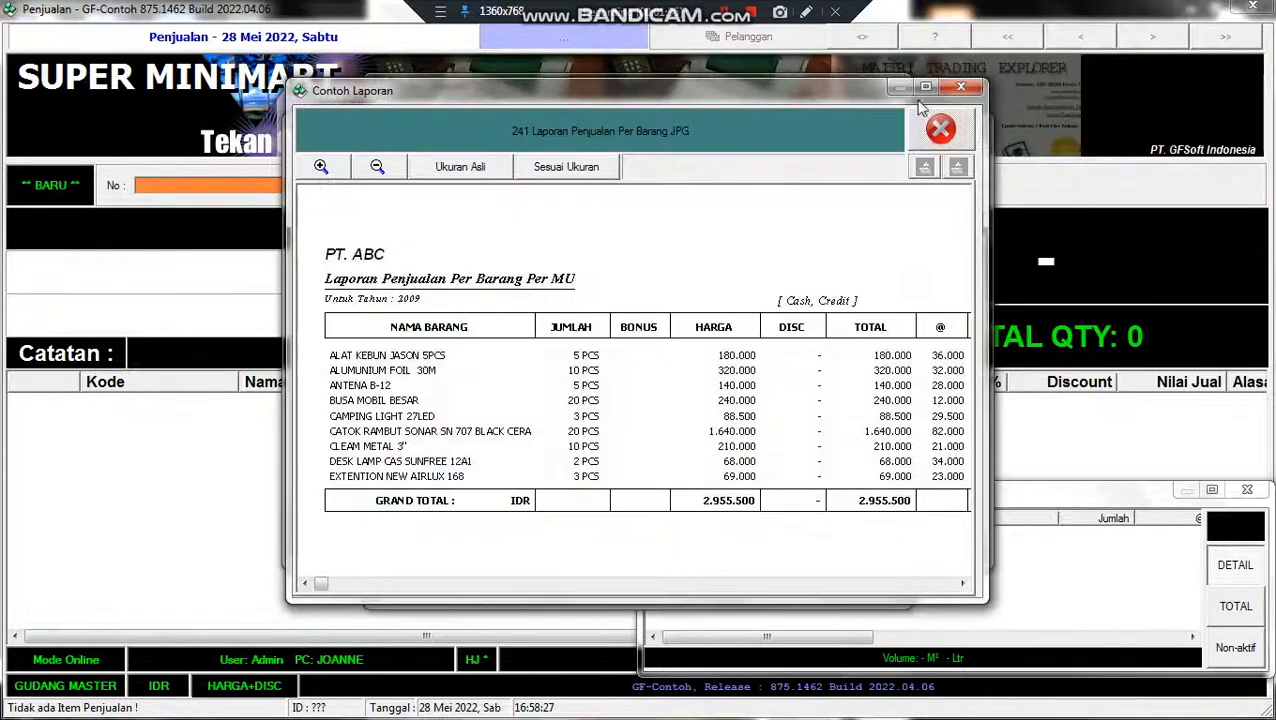
pyautogui.doubleClick(922, 92)
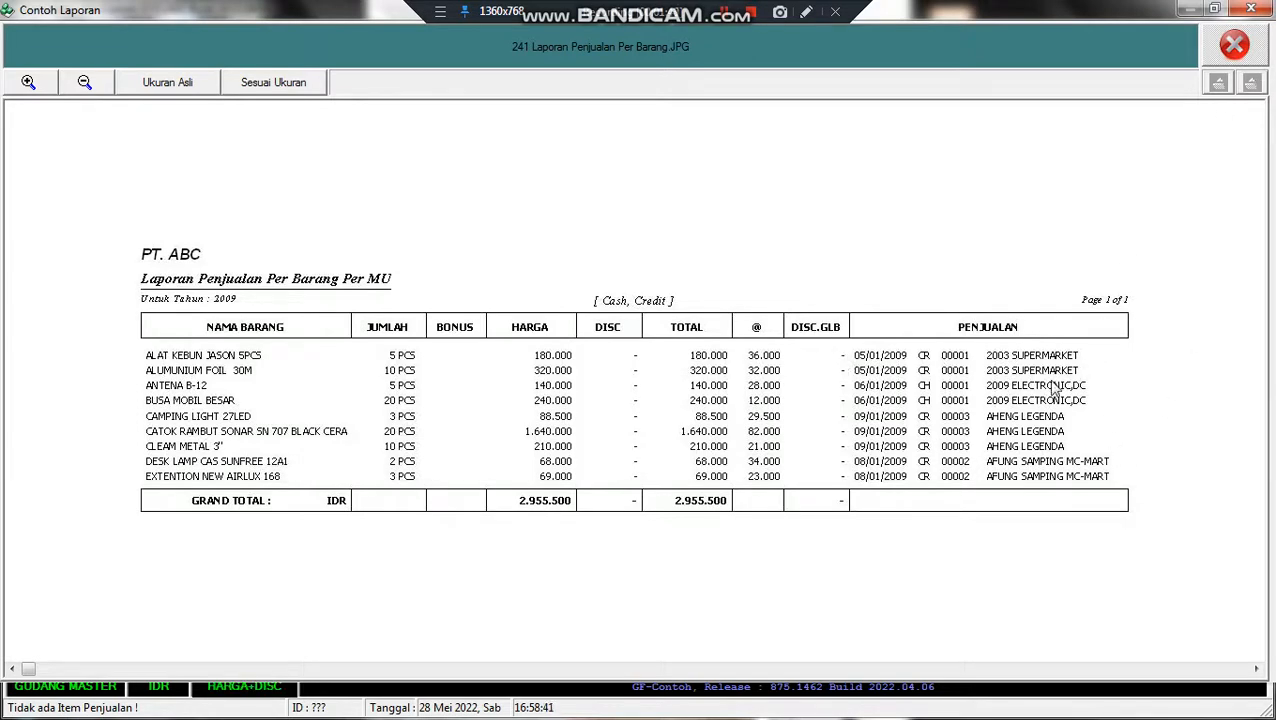
pyautogui.click(1234, 46)
# Step: Generate the Laporan Penjualan Per Barang report with its data grouped by Nama Pelanggan
pyautogui.click(674, 390)
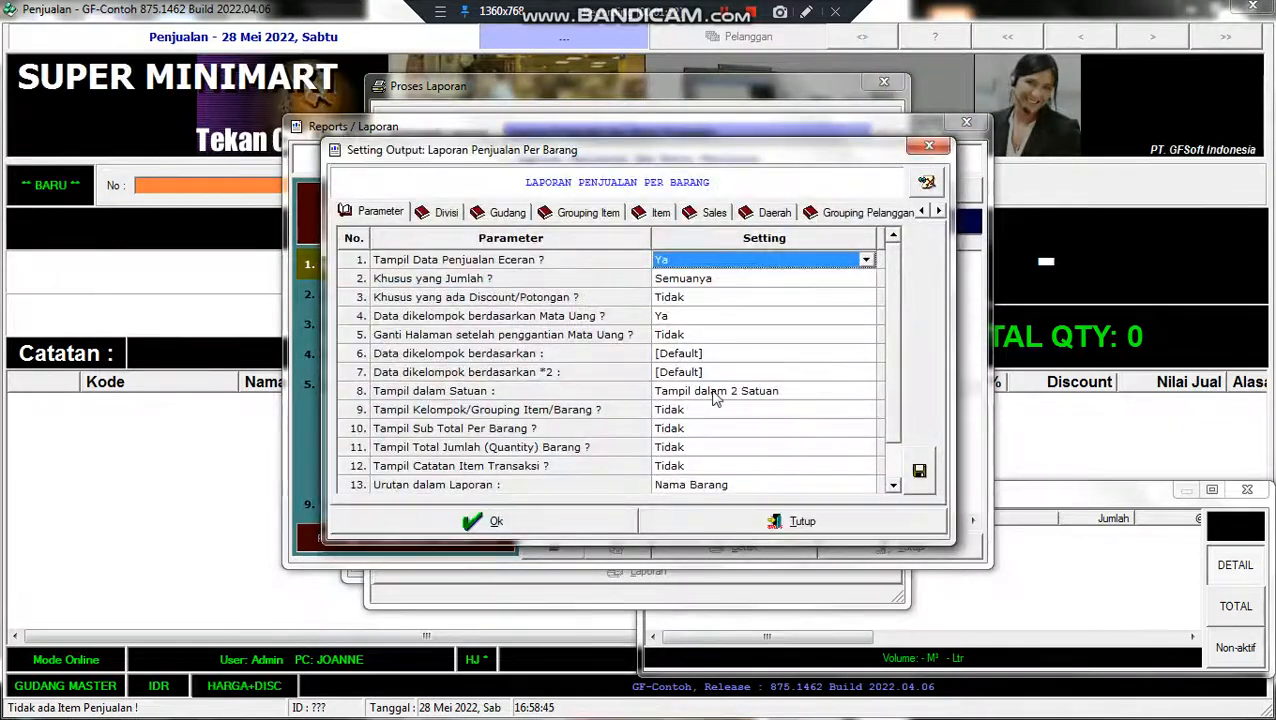
pyautogui.click(736, 355)
pyautogui.click(740, 355)
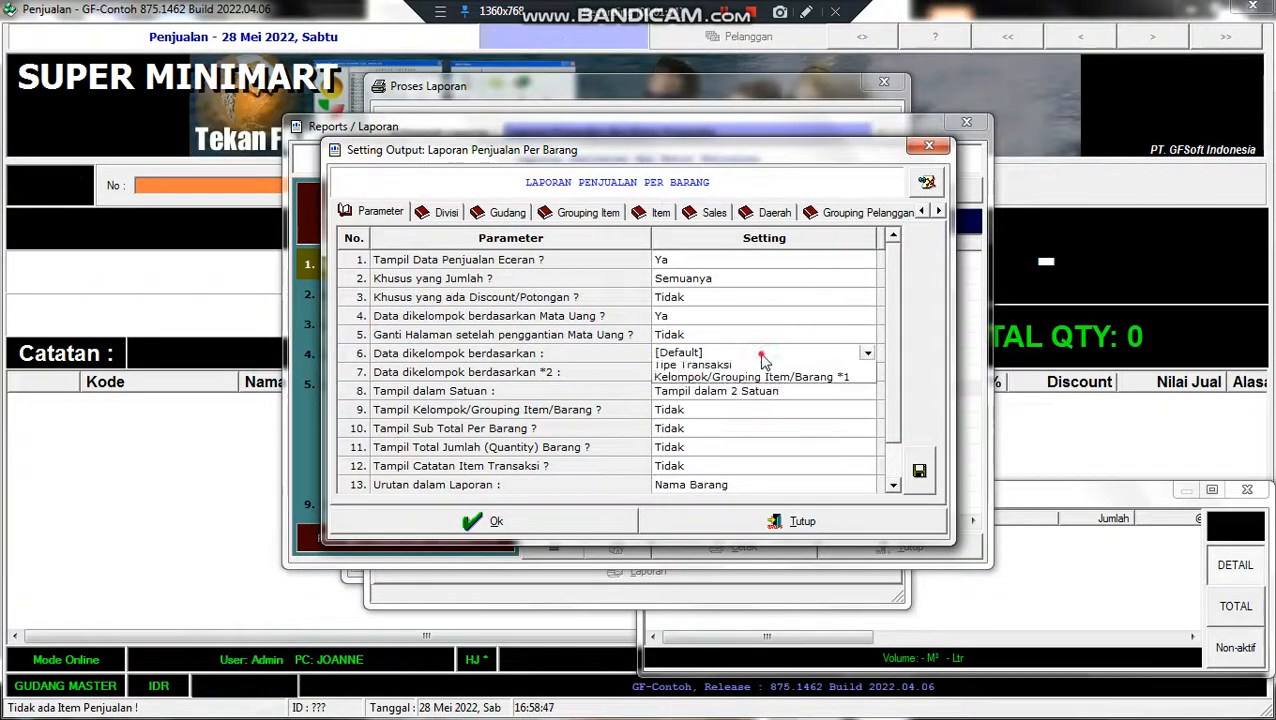
pyautogui.click(763, 386)
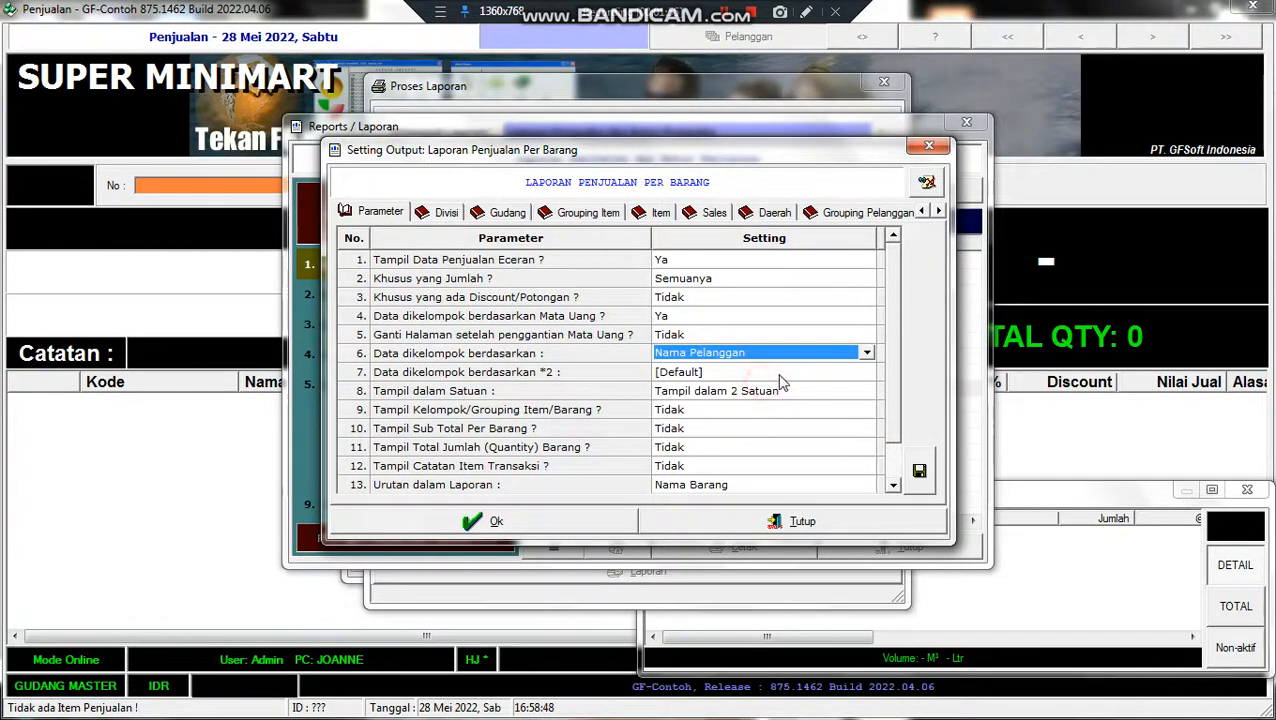
pyautogui.click(560, 527)
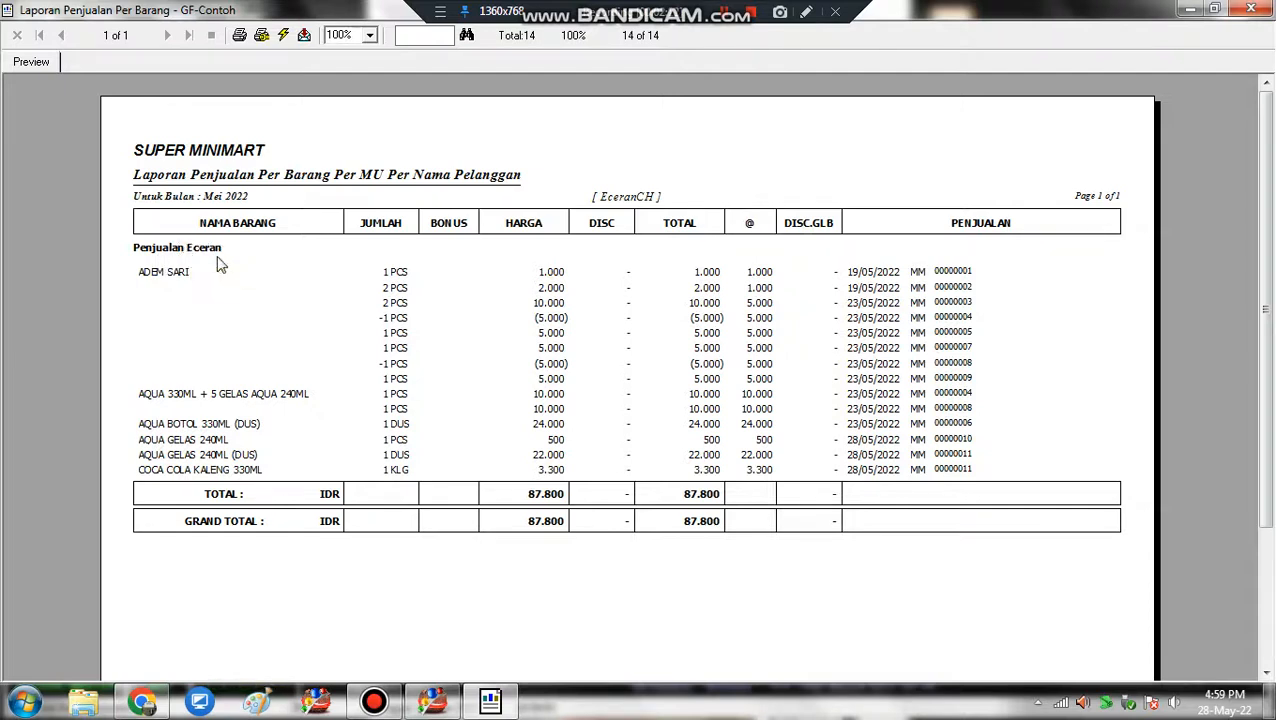
# Step: Close the report preview and all report and sales list windows to return to the sales entry screen
pyautogui.click(1251, 9)
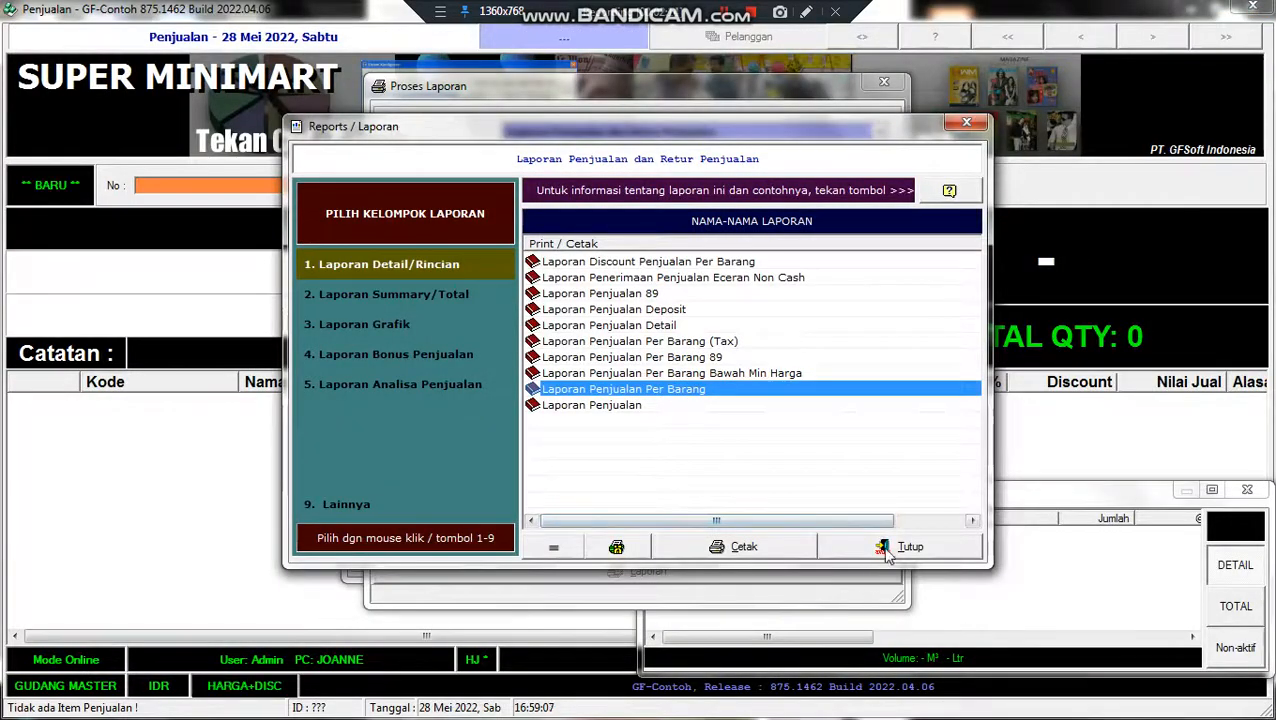
pyautogui.click(886, 556)
pyautogui.click(872, 548)
pyautogui.click(886, 217)
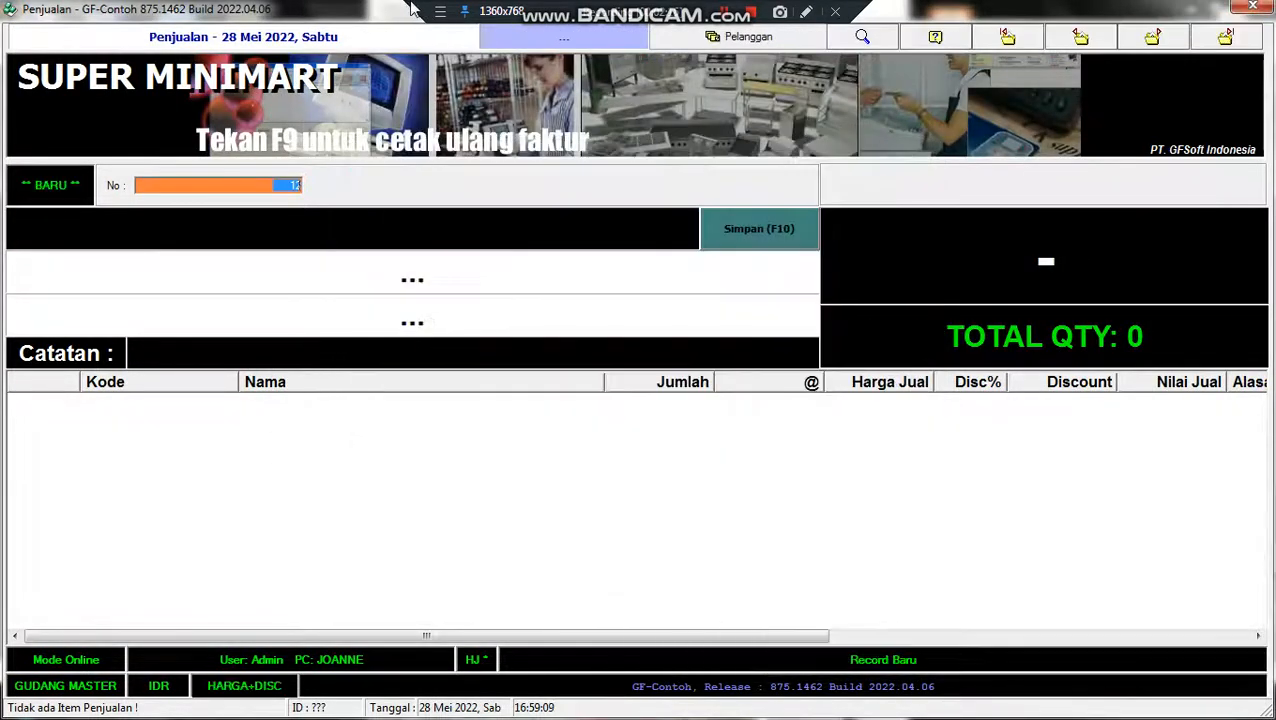
# Step: Assign the member GROSIR as the customer of the new sale
pyautogui.click(752, 38)
pyautogui.write('t')
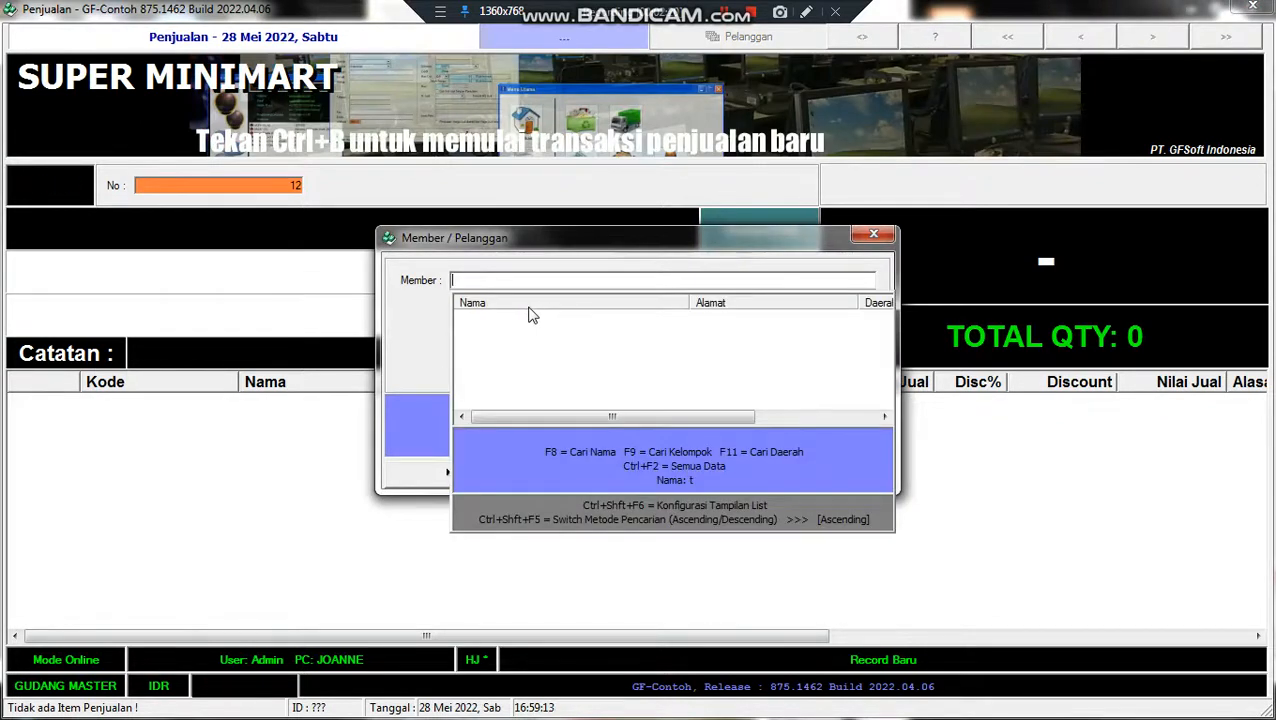
pyautogui.write('p')
pyautogui.press('BackSpace')
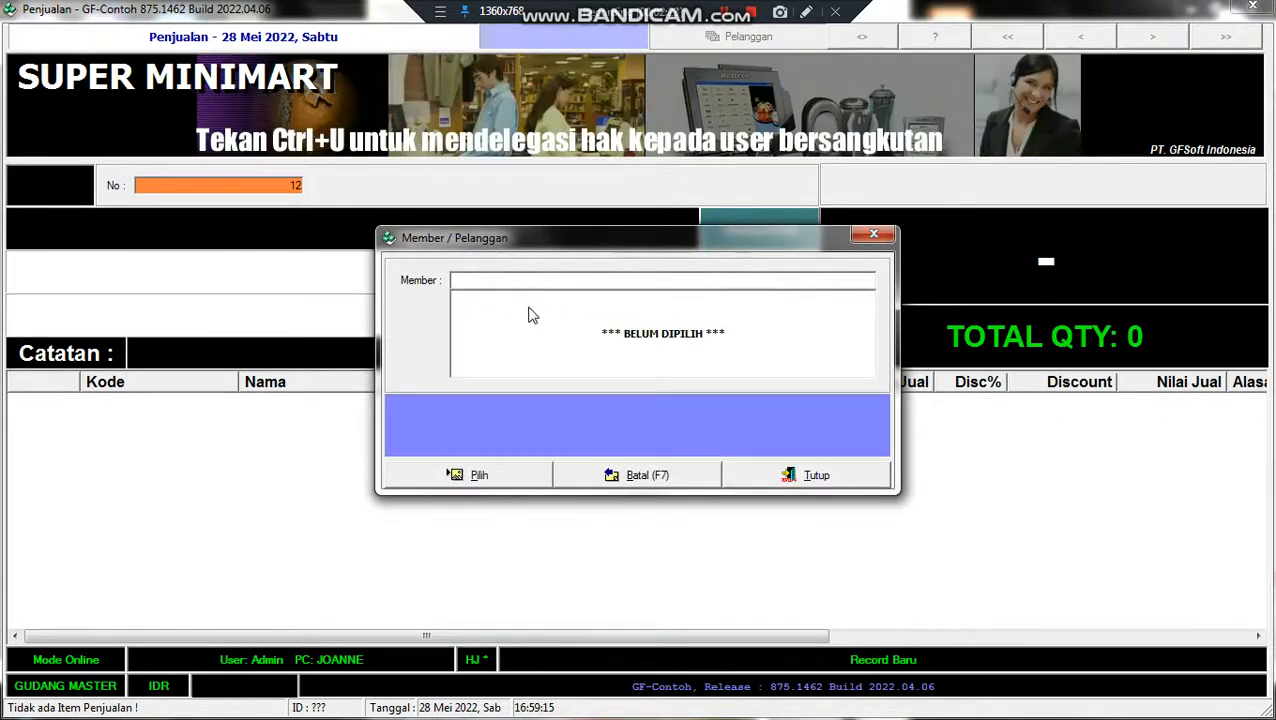
pyautogui.write('g')
pyautogui.press('Return')
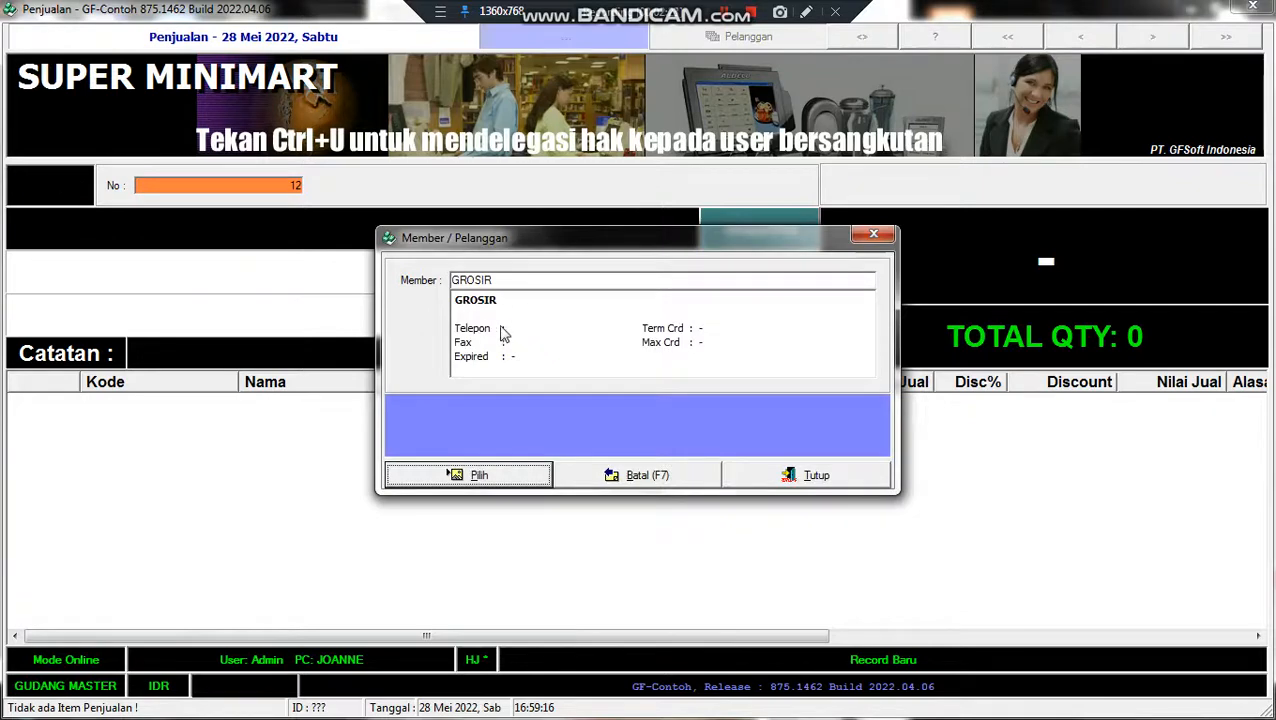
pyautogui.click(513, 476)
# Step: Add one DUS of COCA COLA KALENG 330ML (DUS) to the sale at a selling price of 69.000
pyautogui.press('F6')
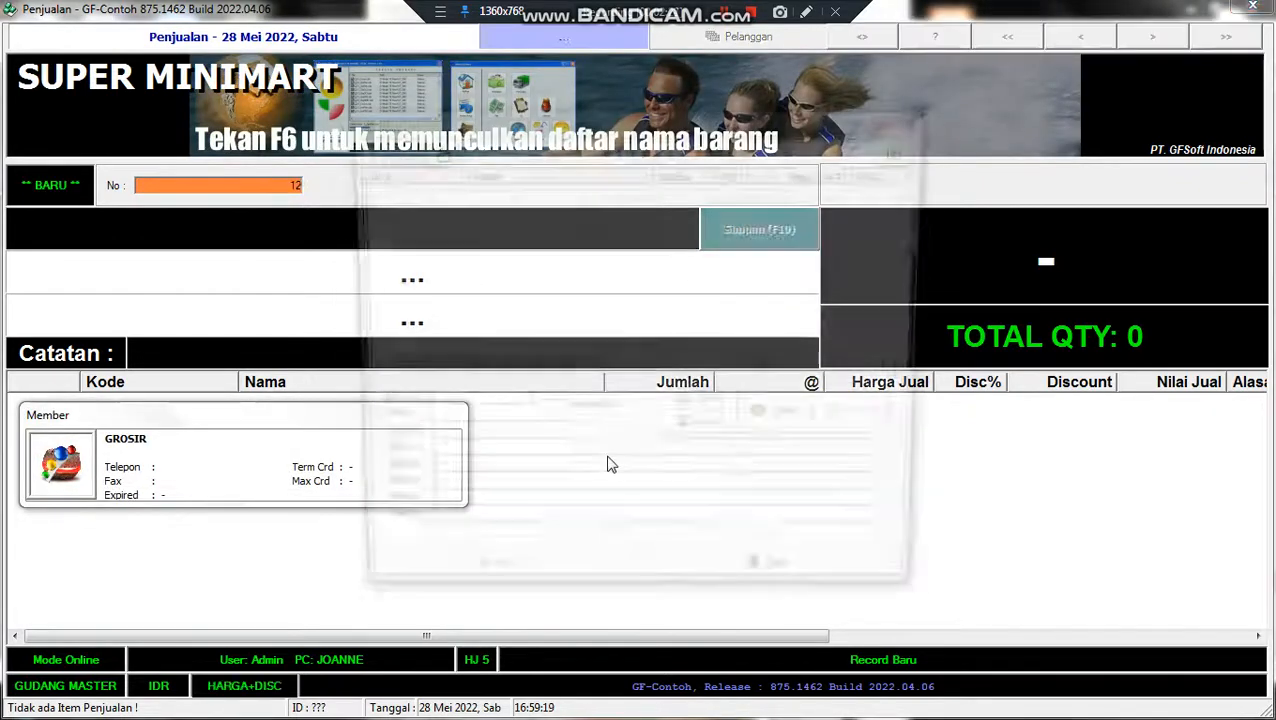
pyautogui.click(549, 319)
pyautogui.doubleClick(550, 319)
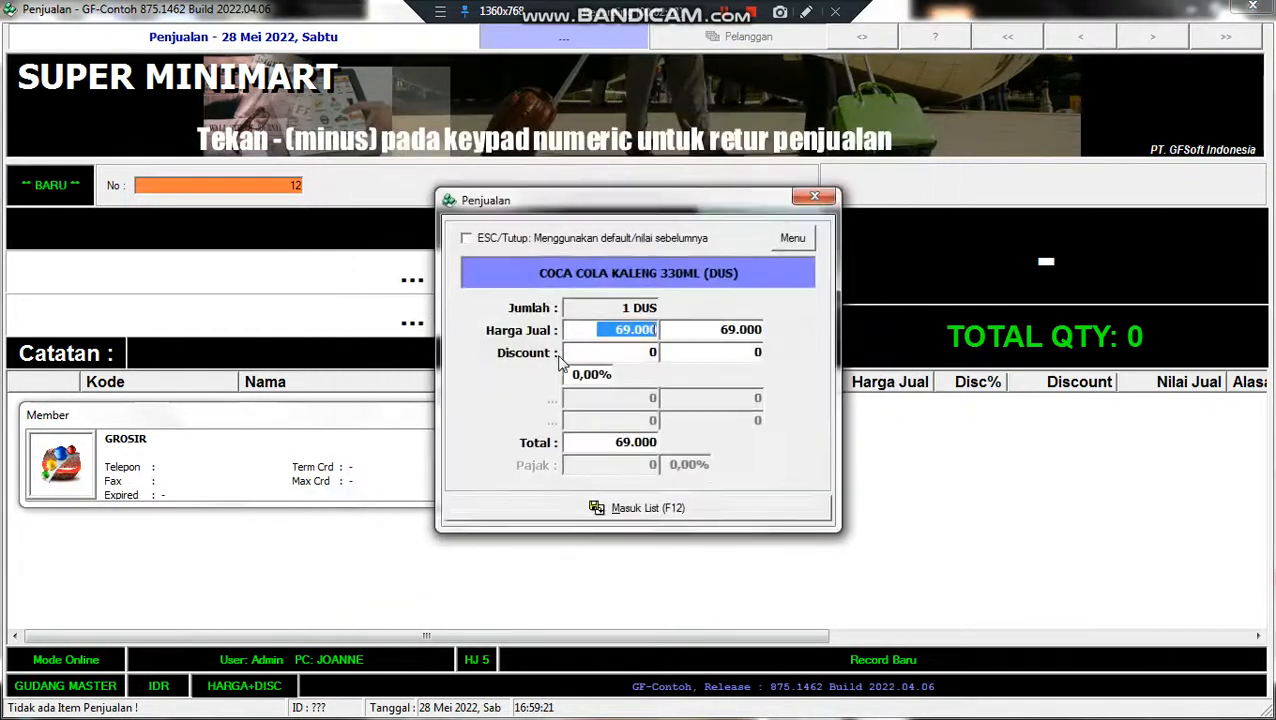
pyautogui.click(696, 525)
# Step: Settle the sale in full with a cash payment, save it, and close the payment summary
pyautogui.click(755, 228)
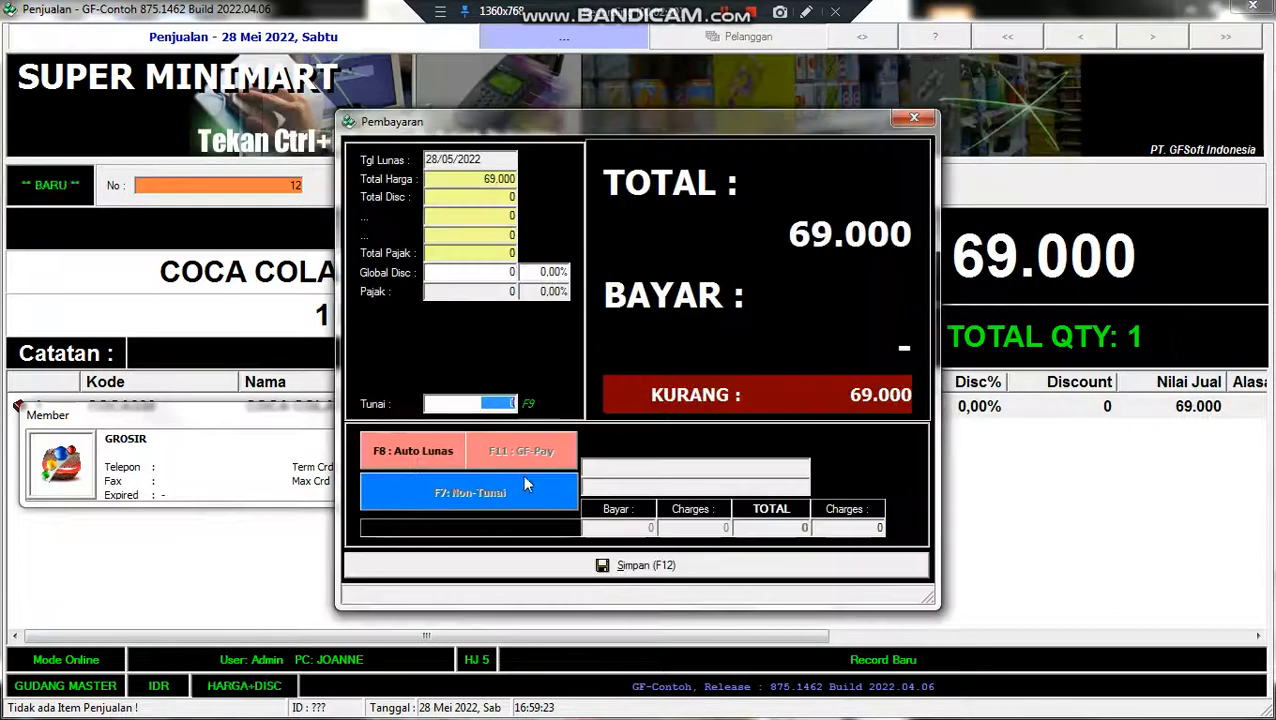
pyautogui.click(422, 455)
pyautogui.click(698, 413)
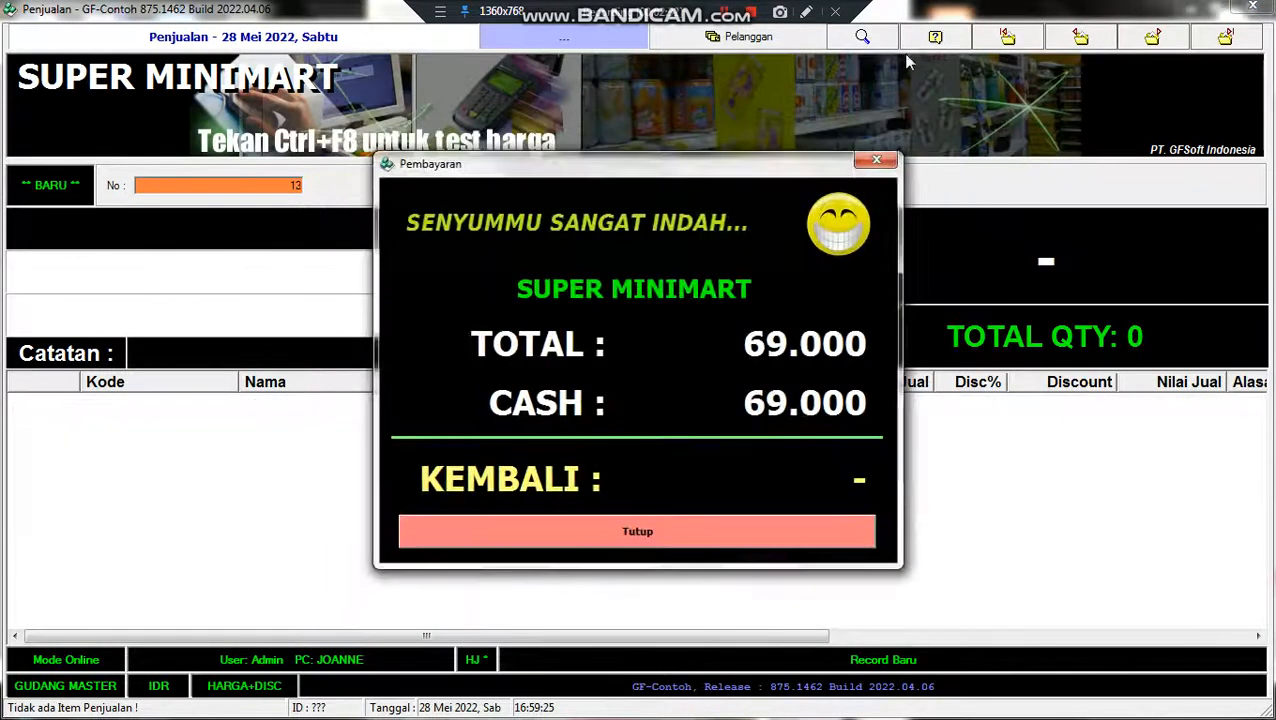
pyautogui.click(876, 160)
# Step: Process the Laporan Penjualan dan Retur Penjualan data for Mei 2022 from the retail sales list
pyautogui.click(862, 36)
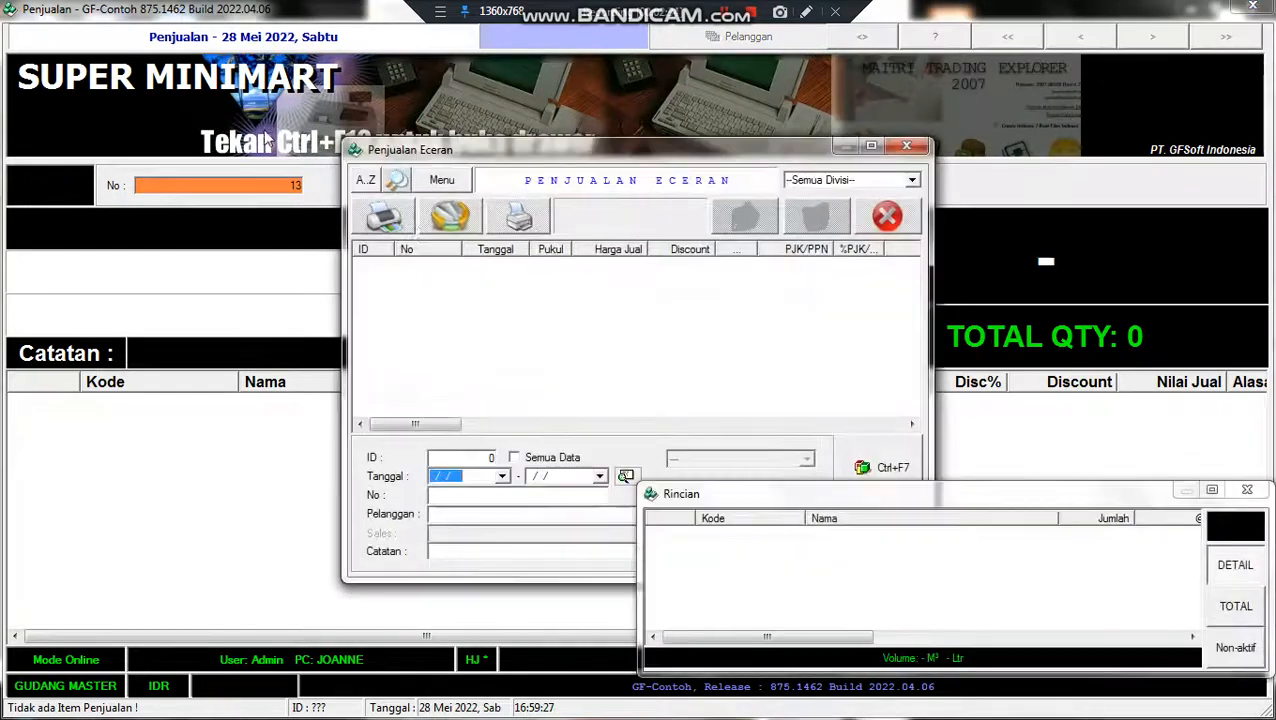
pyautogui.click(404, 220)
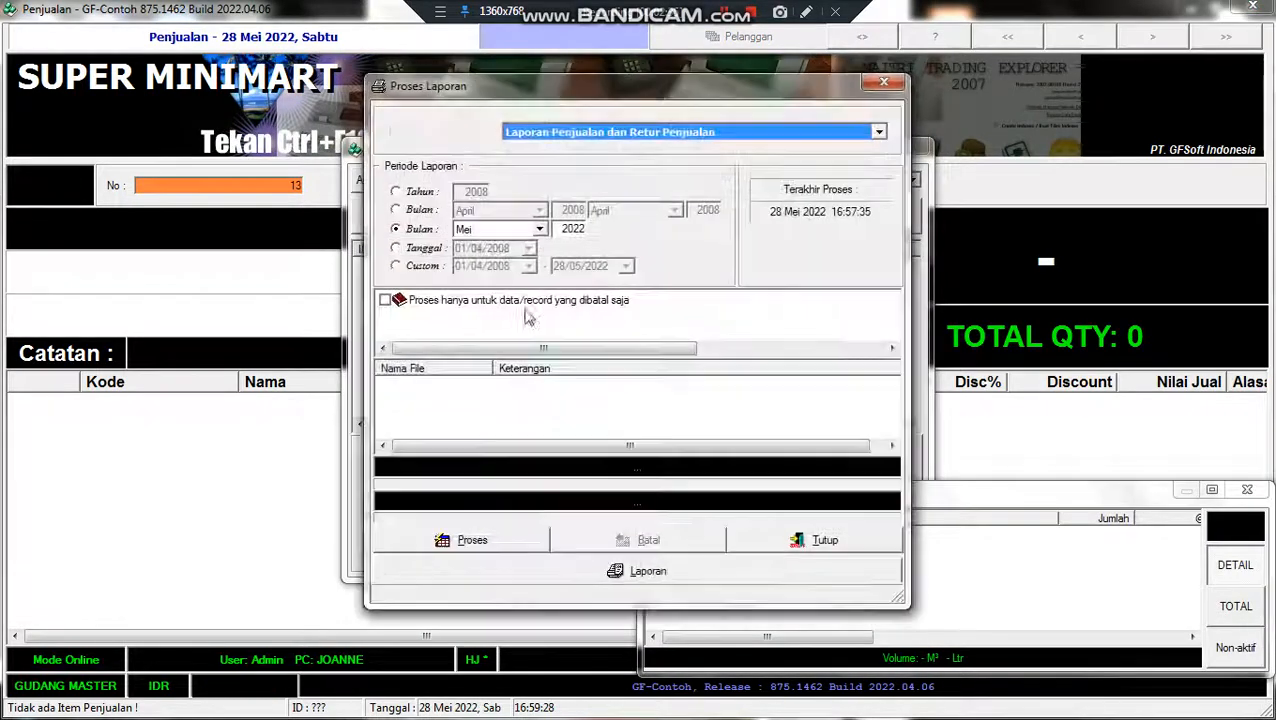
pyautogui.click(473, 541)
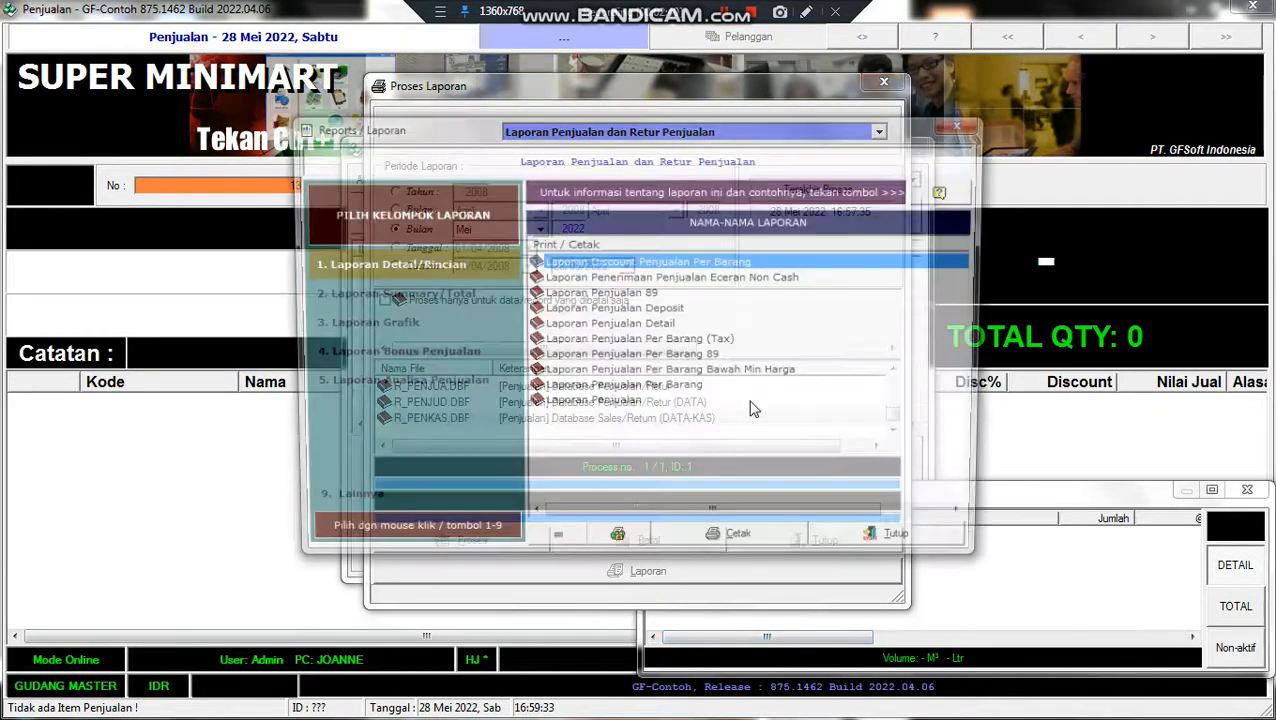
# Step: Generate the Laporan Penjualan Per Barang report grouped by Nama Pelanggan, saving that grouping as the parameter setting, and close the preview
pyautogui.doubleClick(670, 390)
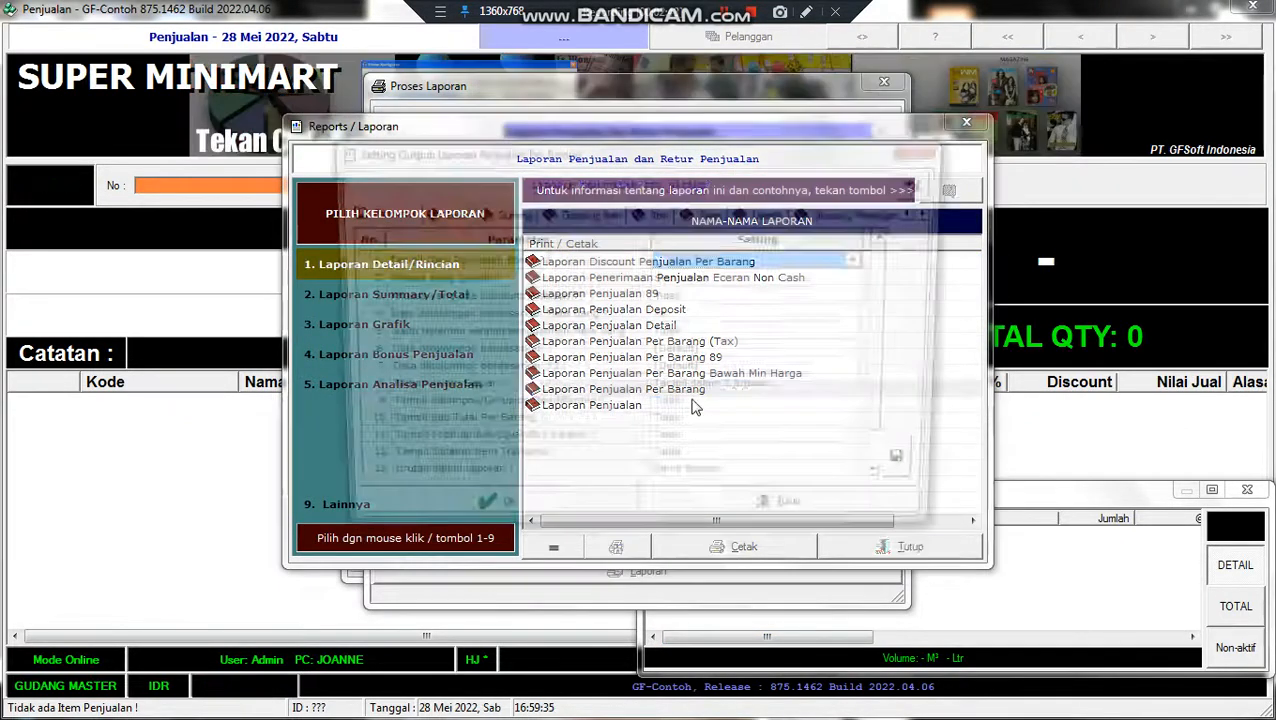
pyautogui.click(722, 357)
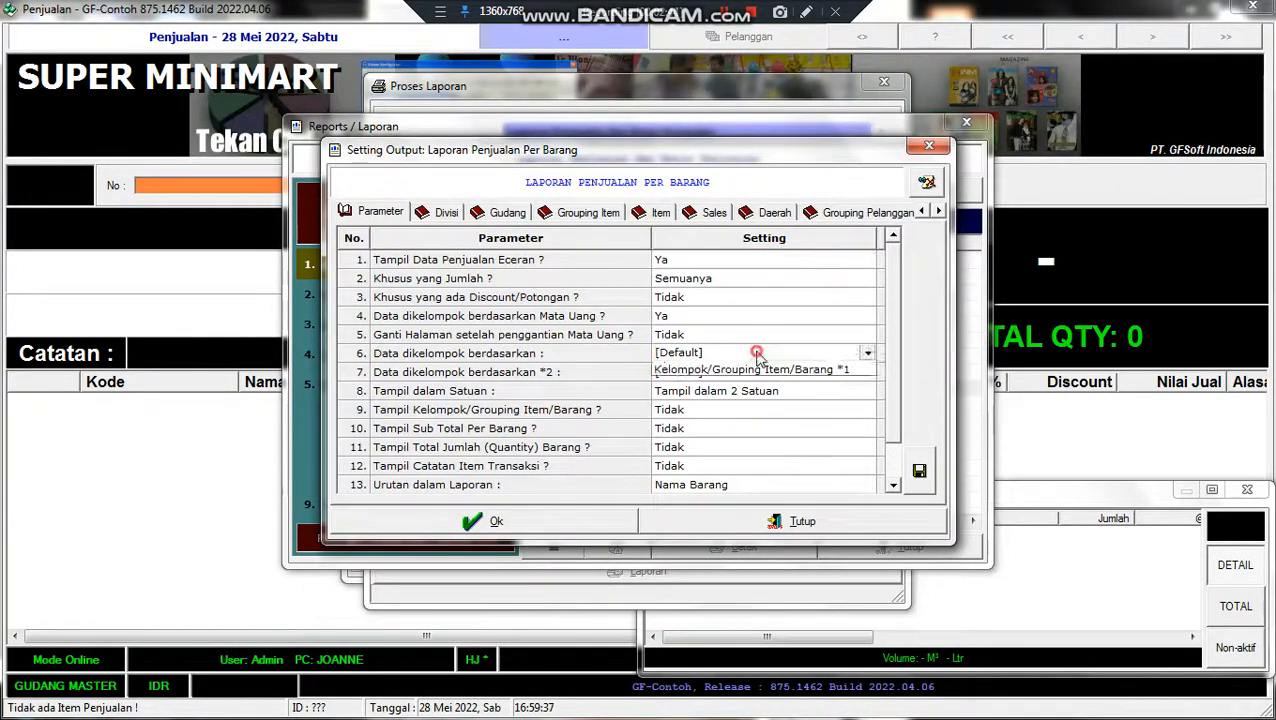
pyautogui.click(720, 380)
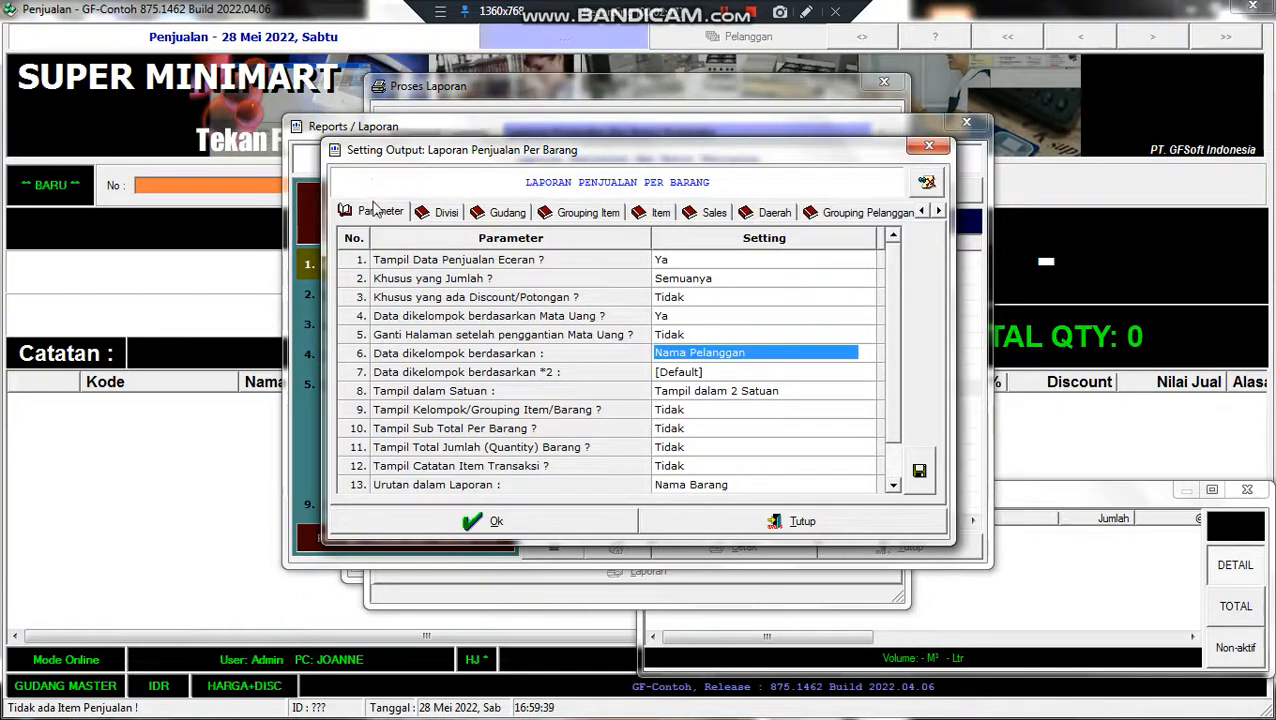
pyautogui.click(919, 470)
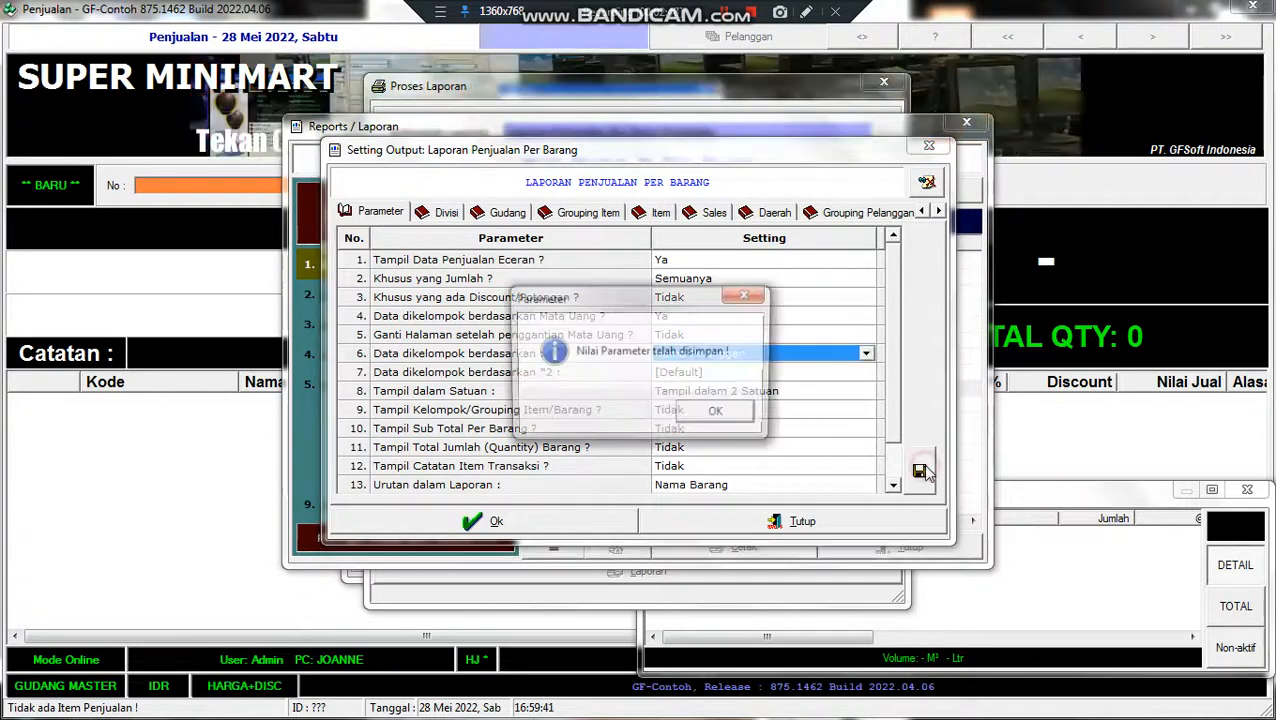
pyautogui.press('Return')
pyautogui.click(735, 420)
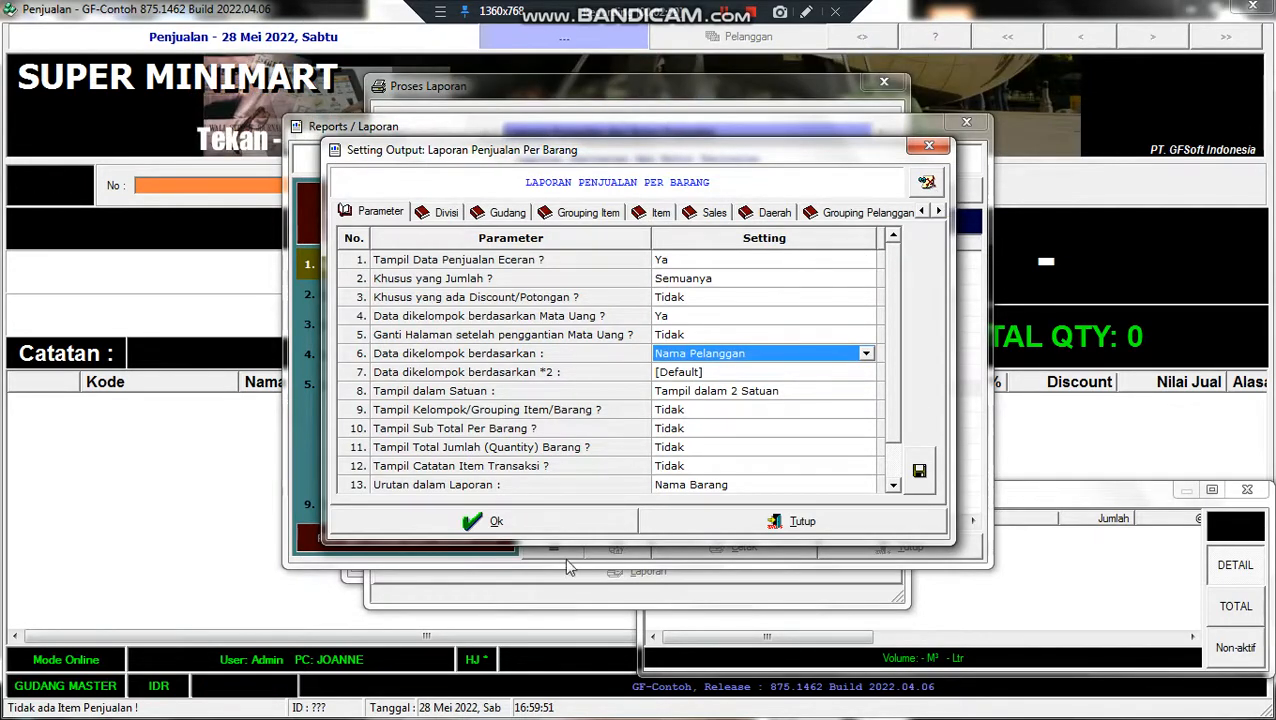
pyautogui.click(472, 520)
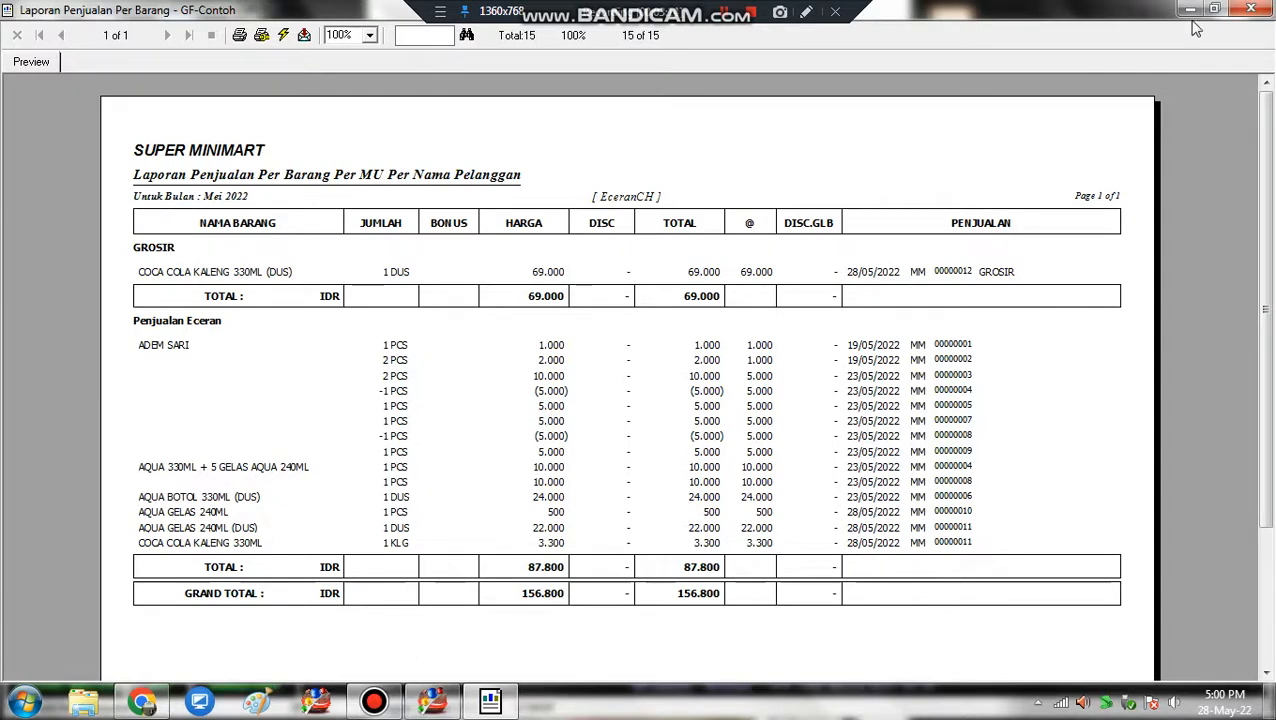
pyautogui.click(1249, 9)
# Step: Generate the Grafik Total Penjualan (Batang) bar chart from the Laporan Grafik group, and close its preview
pyautogui.click(410, 325)
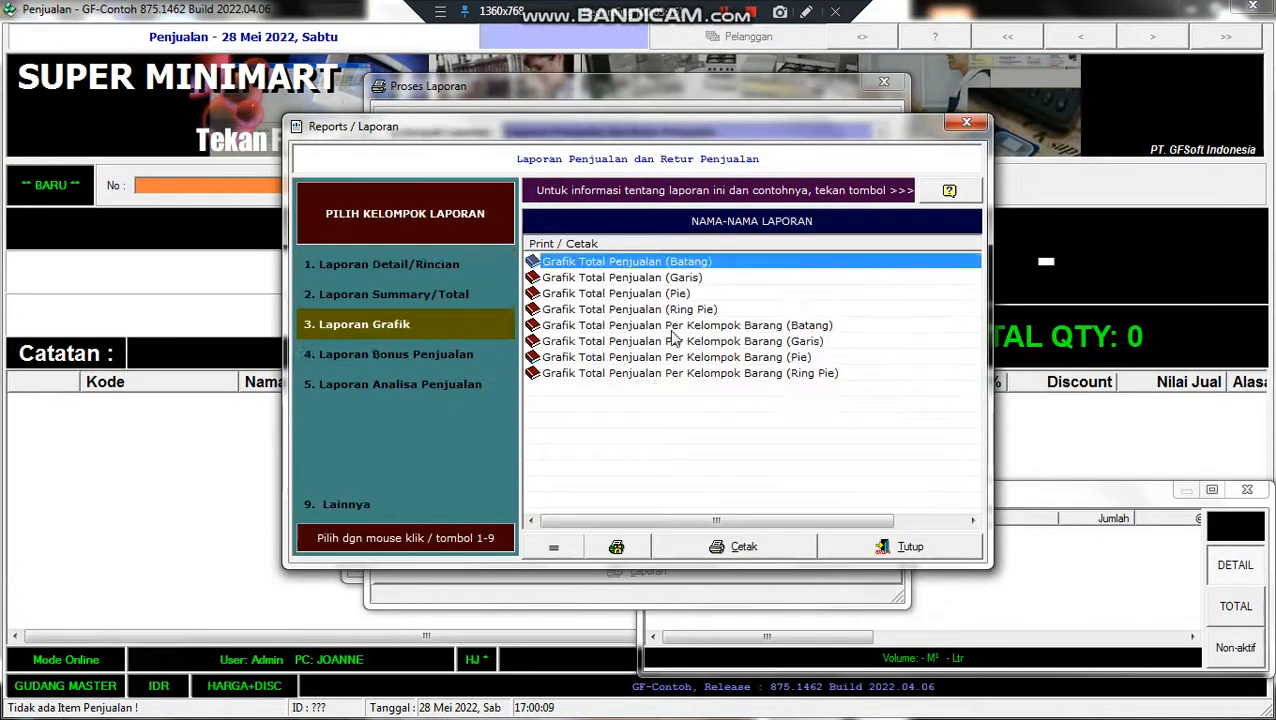
pyautogui.click(673, 327)
pyautogui.click(685, 297)
pyautogui.doubleClick(722, 264)
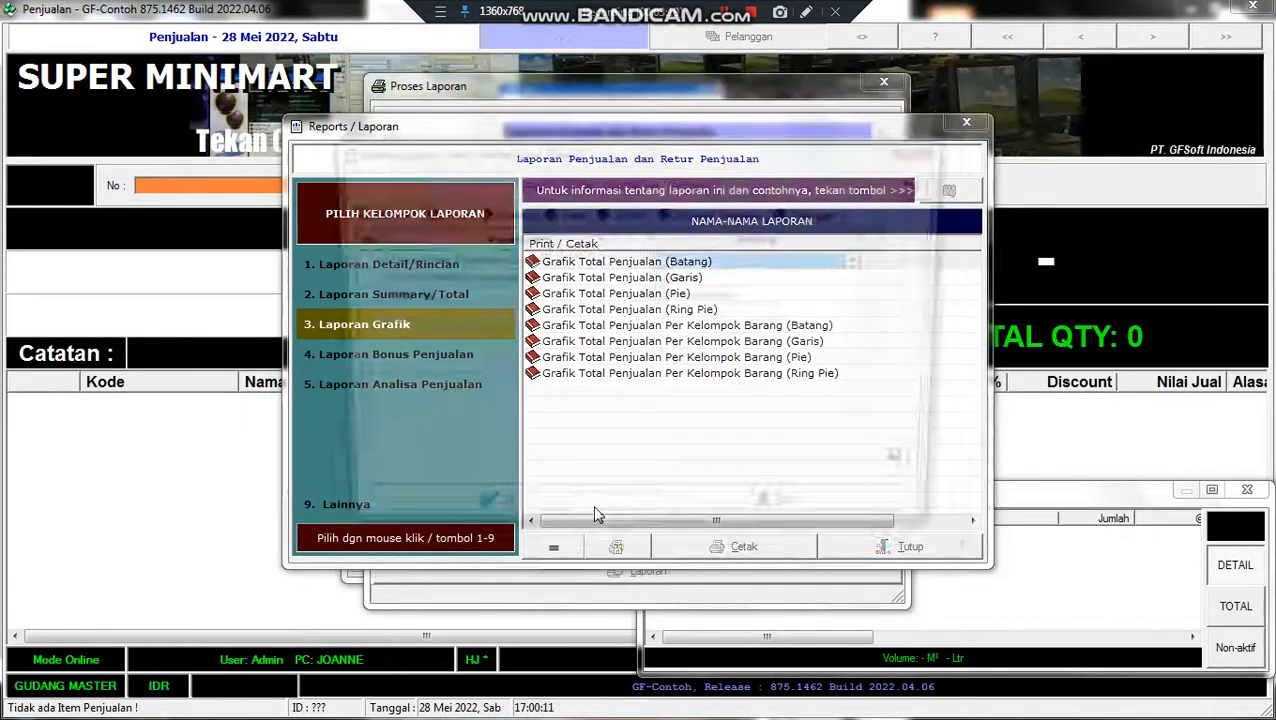
pyautogui.press('Return')
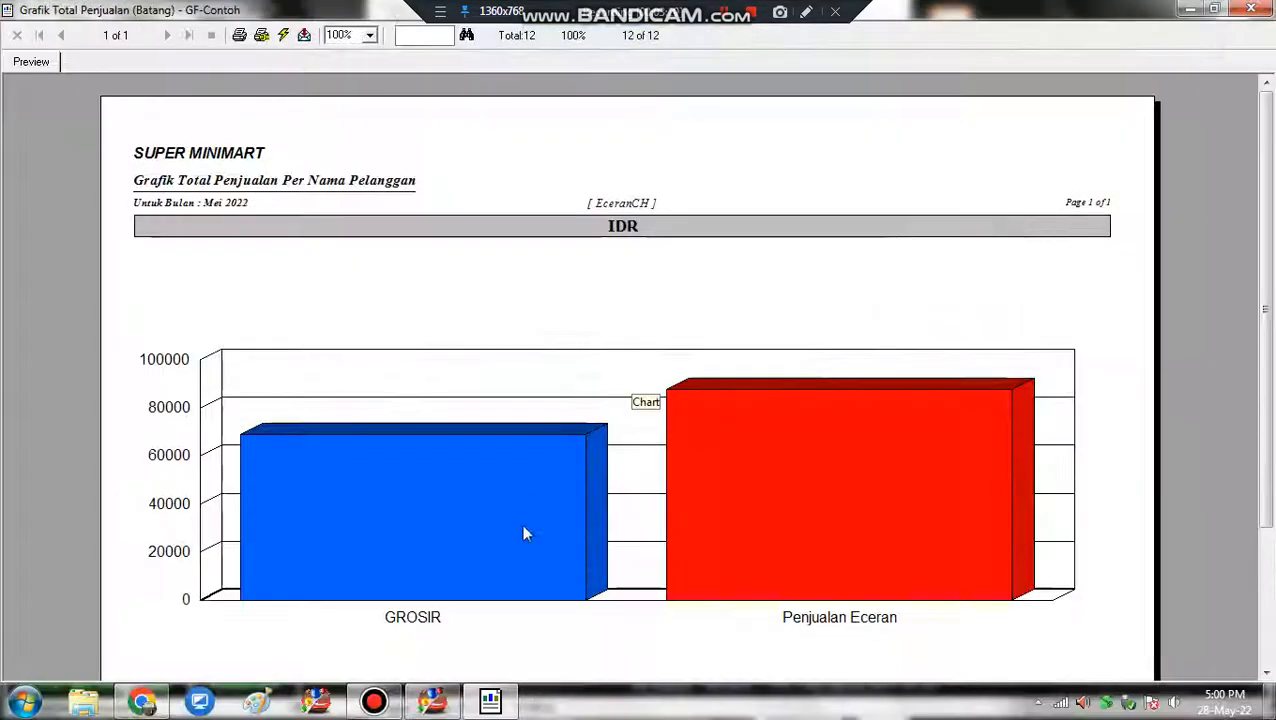
pyautogui.click(1251, 9)
# Step: Generate the Grafik Total Penjualan (Pie) chart with its existing settings, and close its preview
pyautogui.click(700, 293)
pyautogui.click(713, 281)
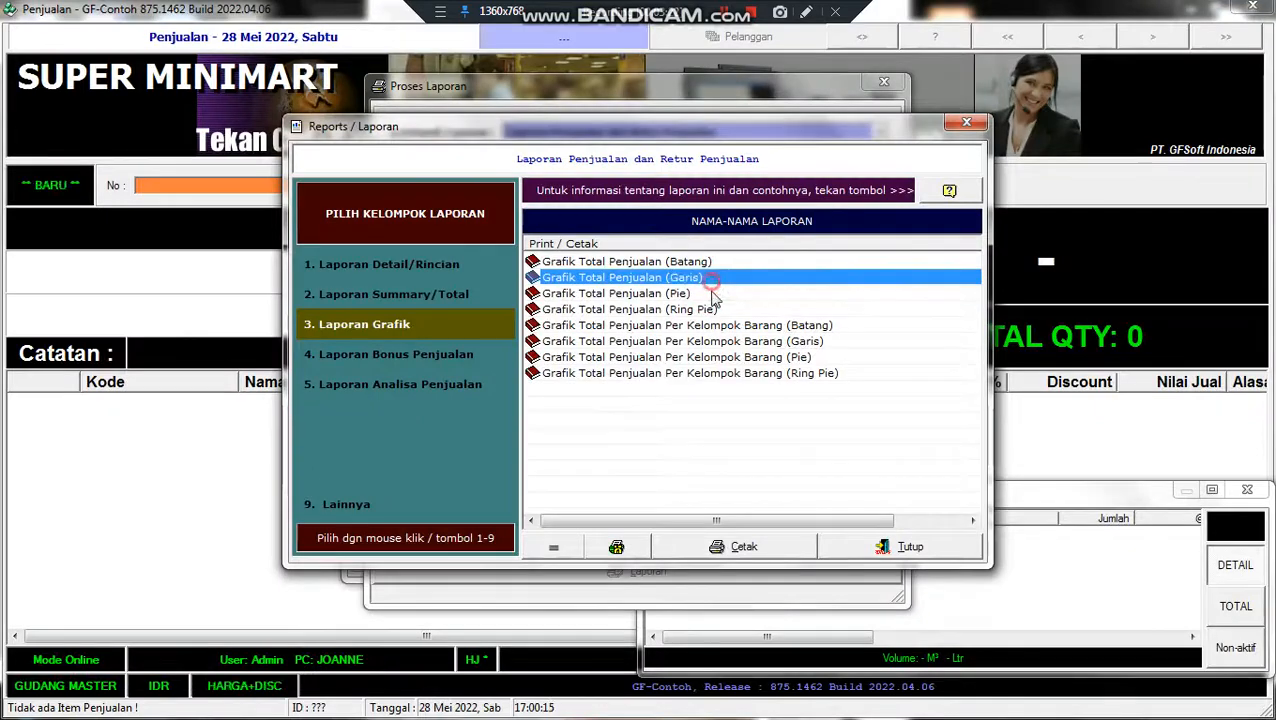
pyautogui.doubleClick(713, 293)
pyautogui.press('Return')
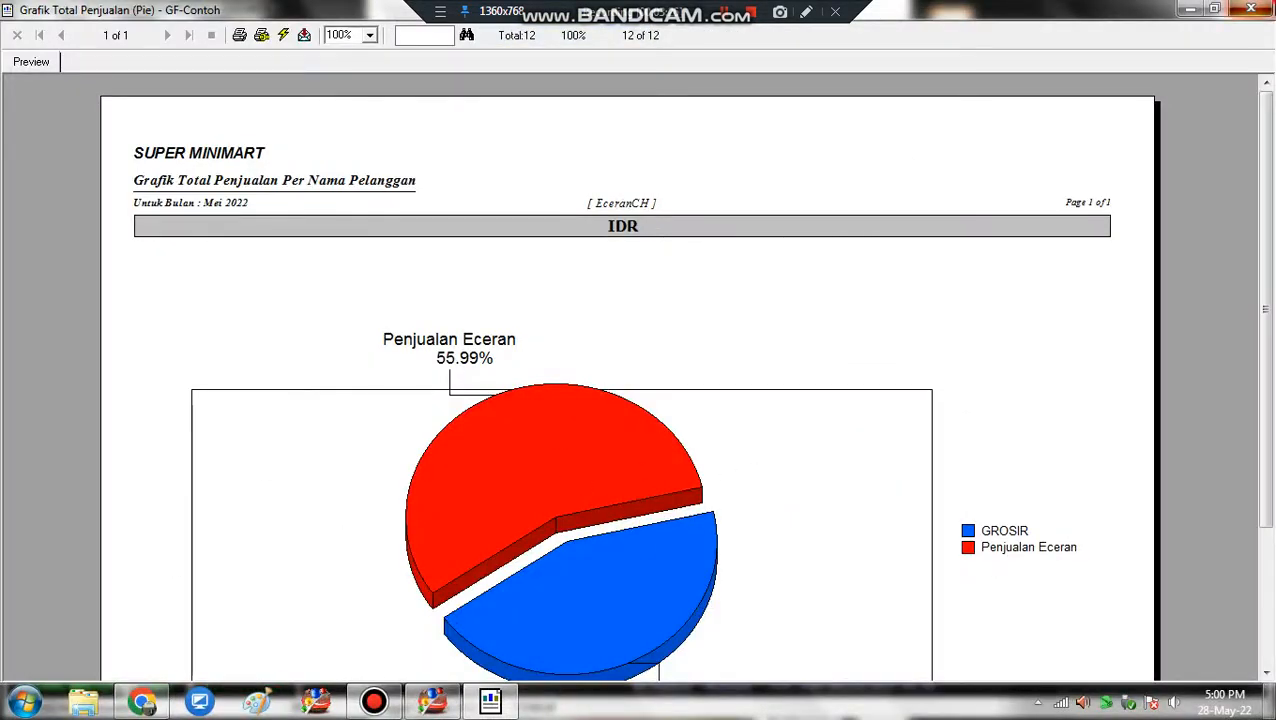
pyautogui.click(1251, 9)
# Step: Generate the Grafik Total Penjualan (Ring Pie) chart with its existing settings, and close its preview
pyautogui.click(708, 309)
pyautogui.doubleClick(708, 309)
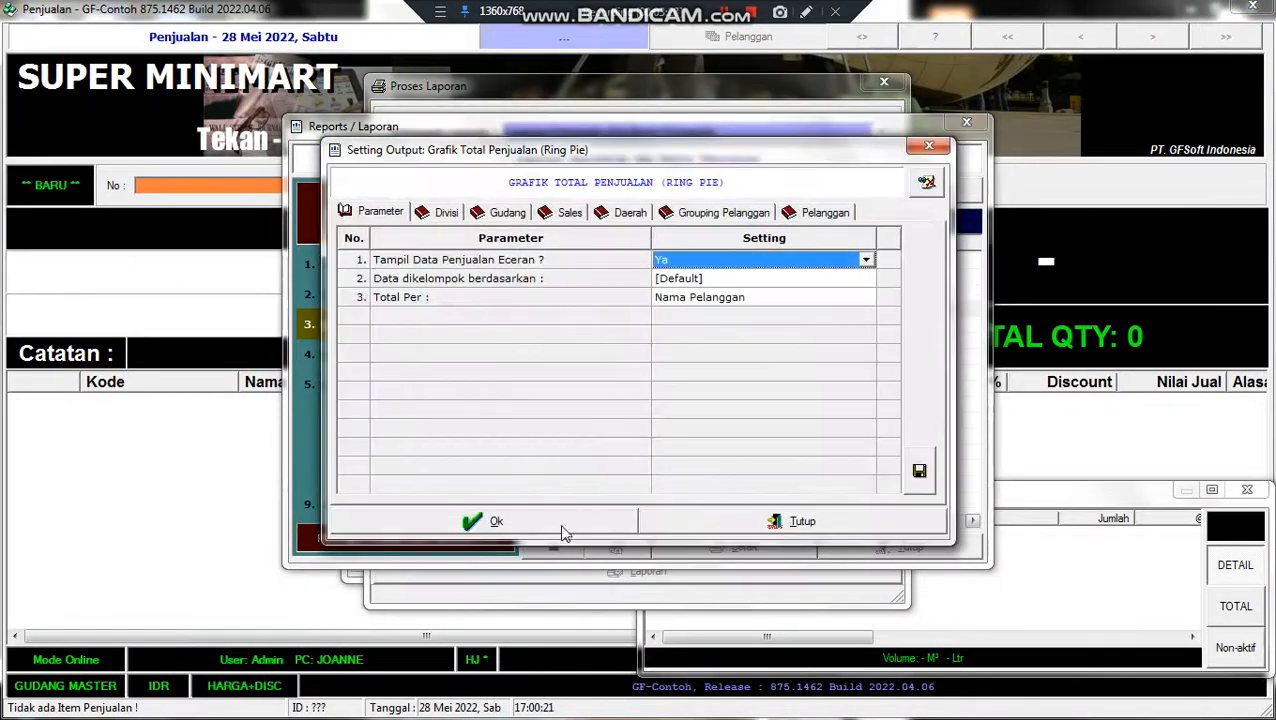
pyautogui.click(561, 530)
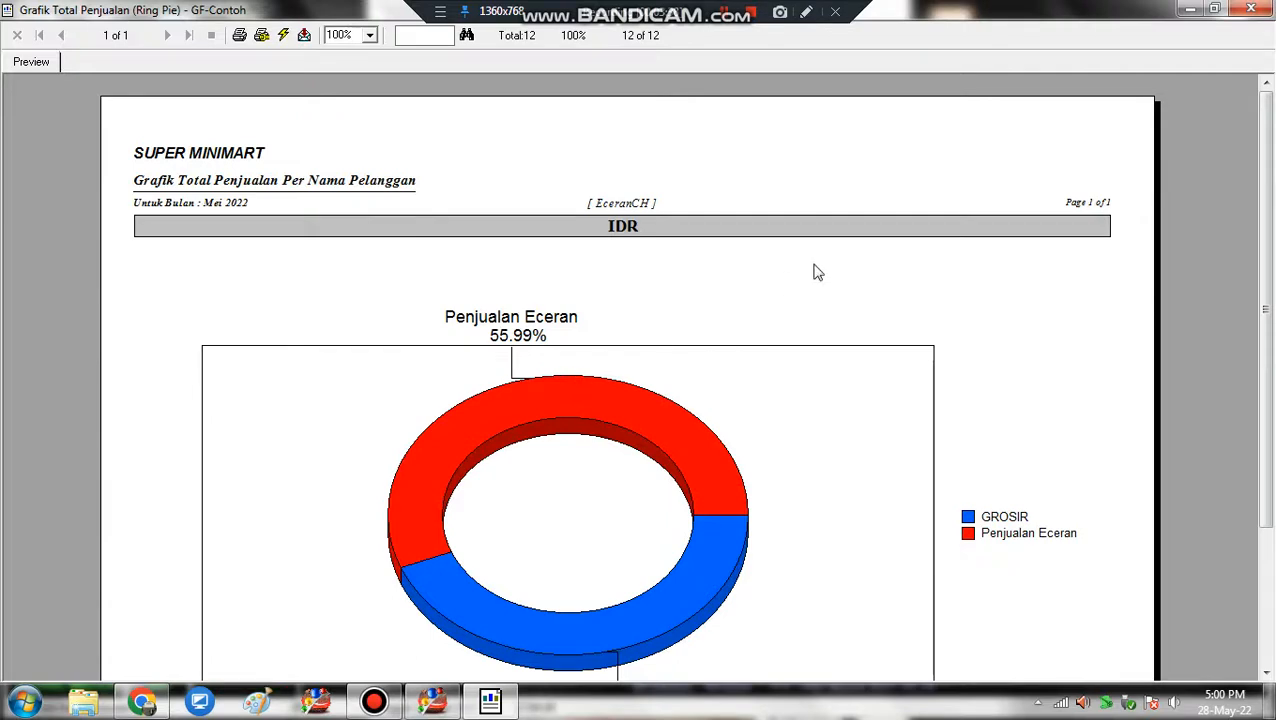
pyautogui.click(1251, 9)
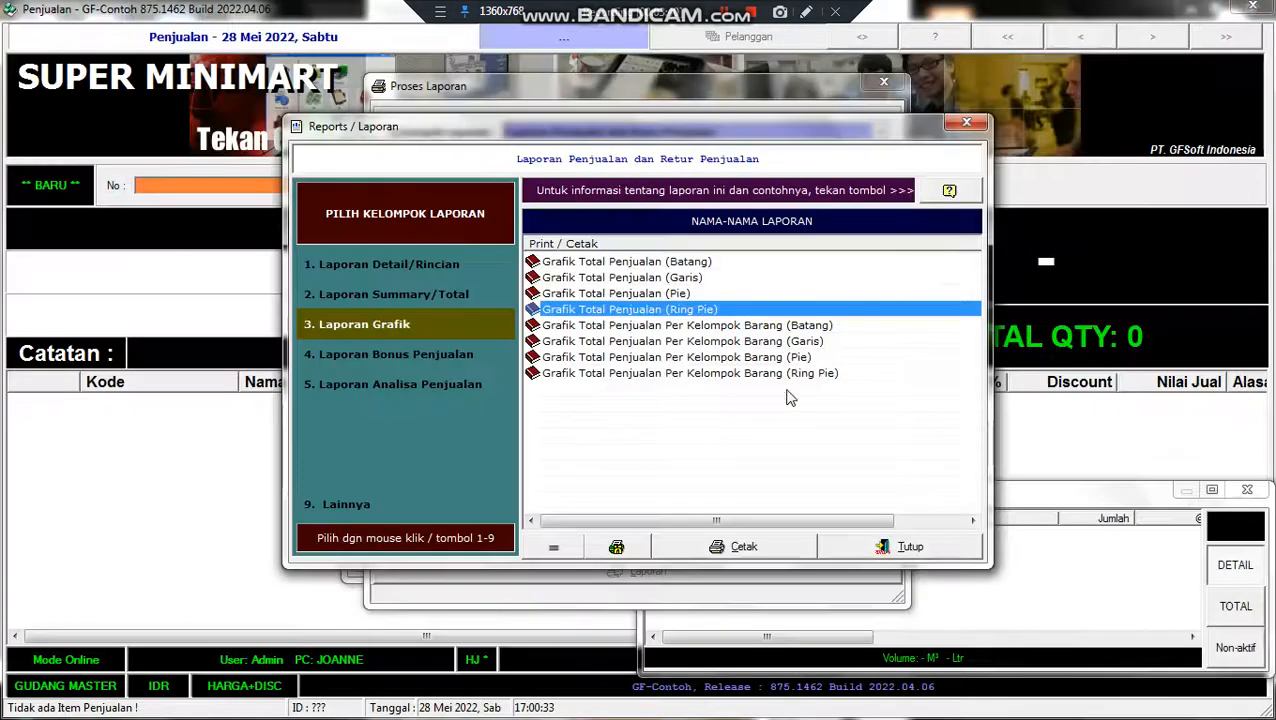
# Step: Generate the Grafik Total Penjualan Per Kelompok Barang (Ring Pie) chart, examine the whole page, and close it
pyautogui.click(737, 357)
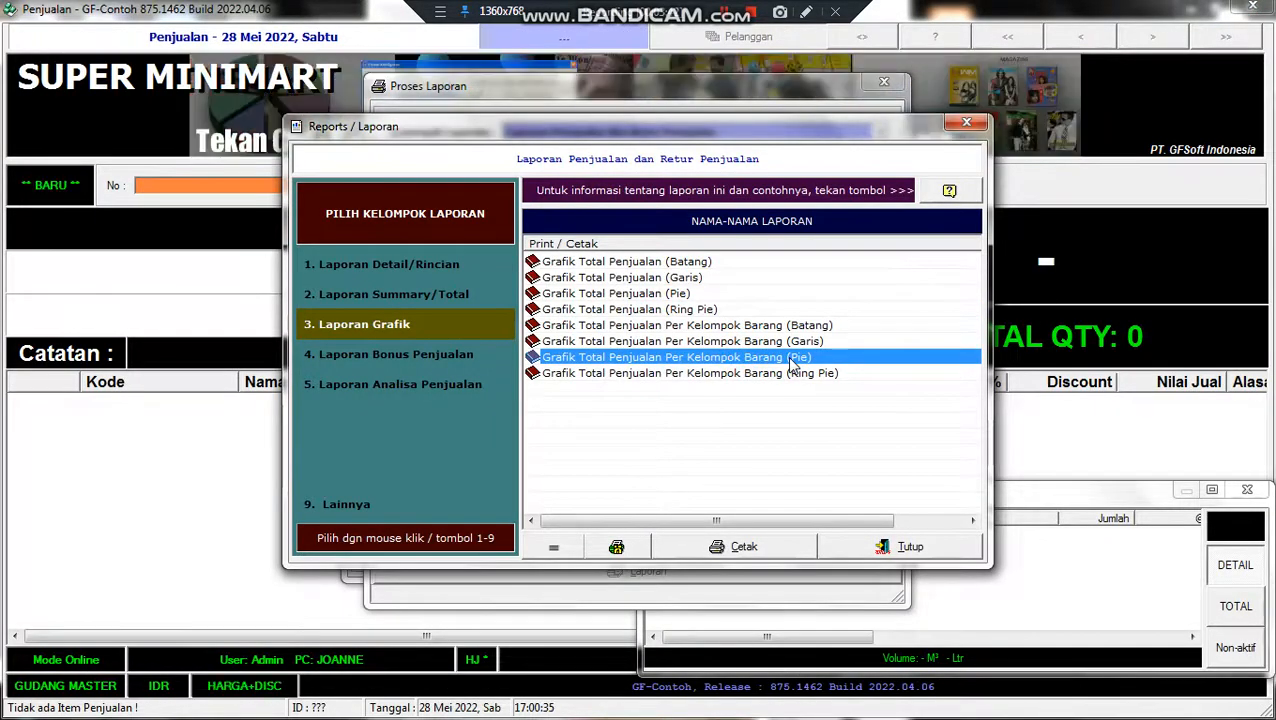
pyautogui.doubleClick(818, 373)
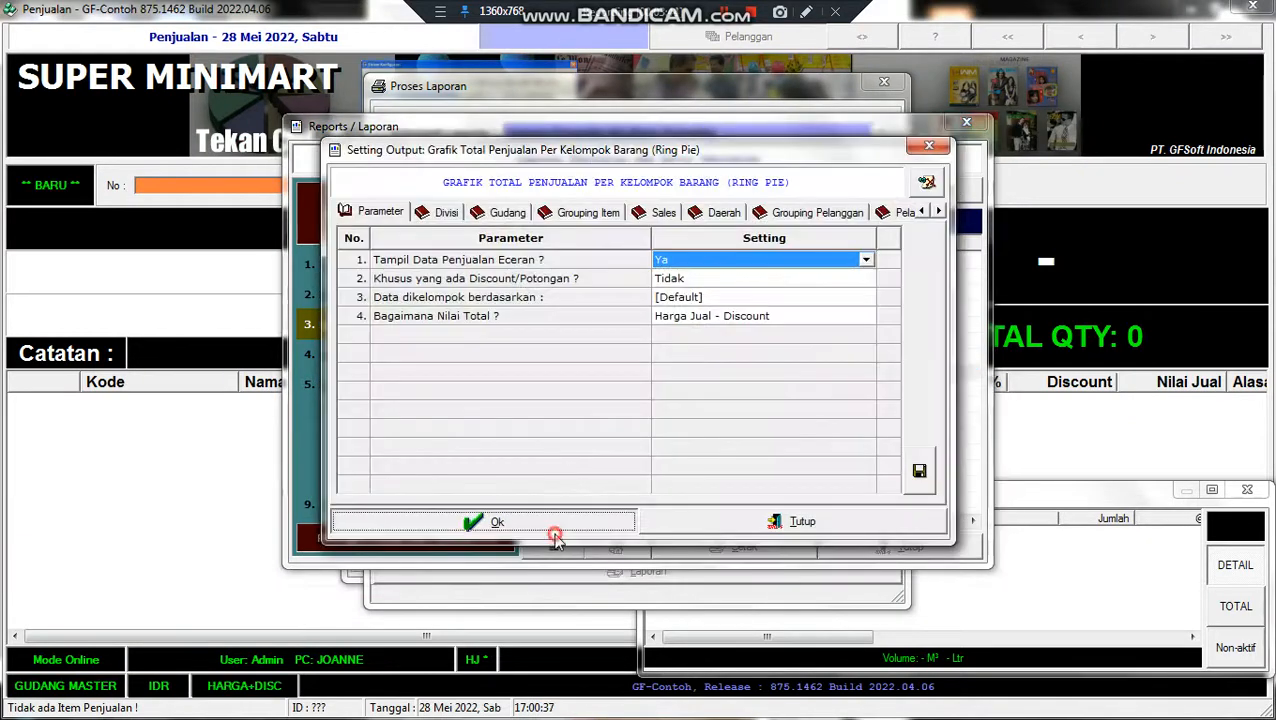
pyautogui.click(584, 517)
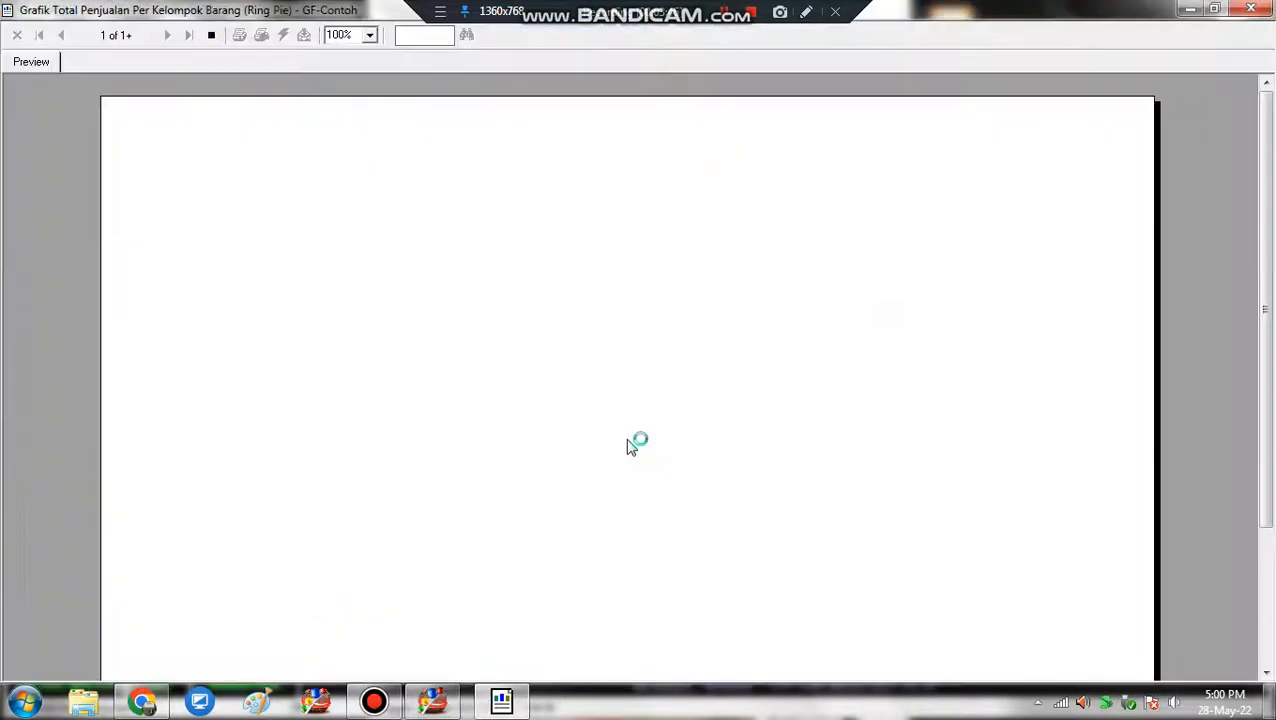
pyautogui.scroll(-5, 1268, 292)
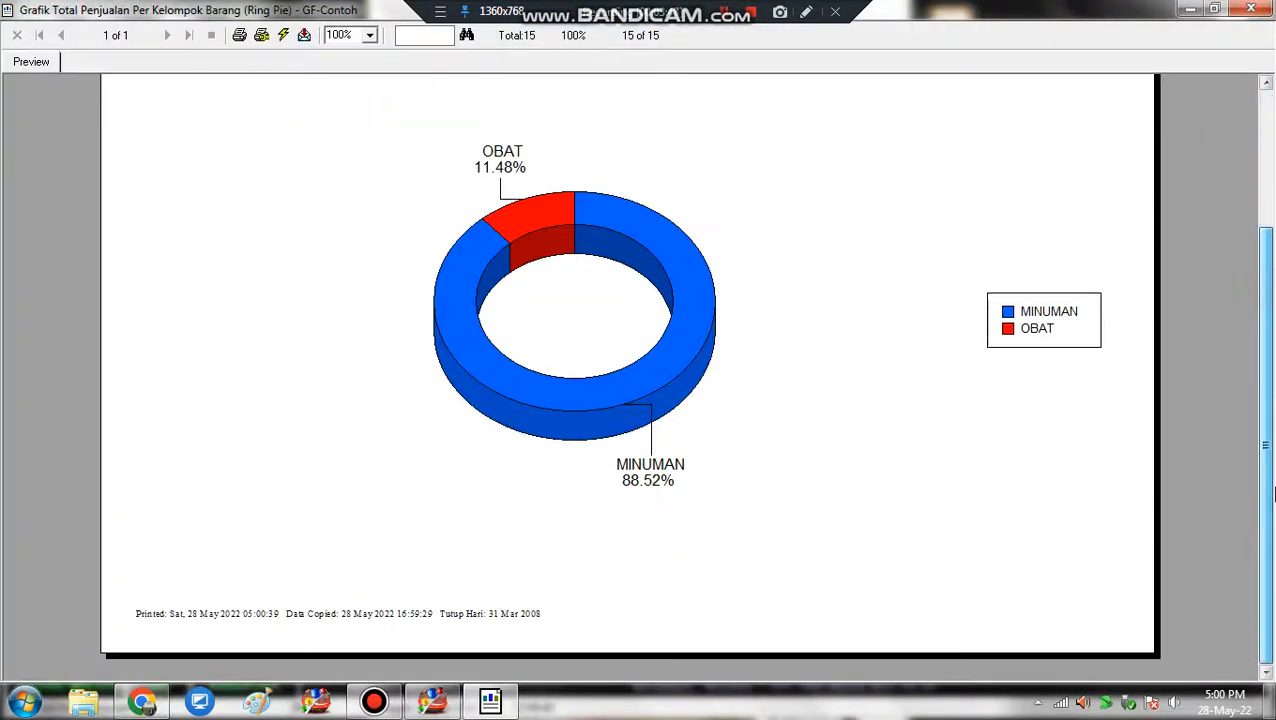
pyautogui.scroll(5, 1268, 292)
pyautogui.press('Escape')
# Step: Look through the reports offered in the Laporan Bonus Penjualan group
pyautogui.click(350, 364)
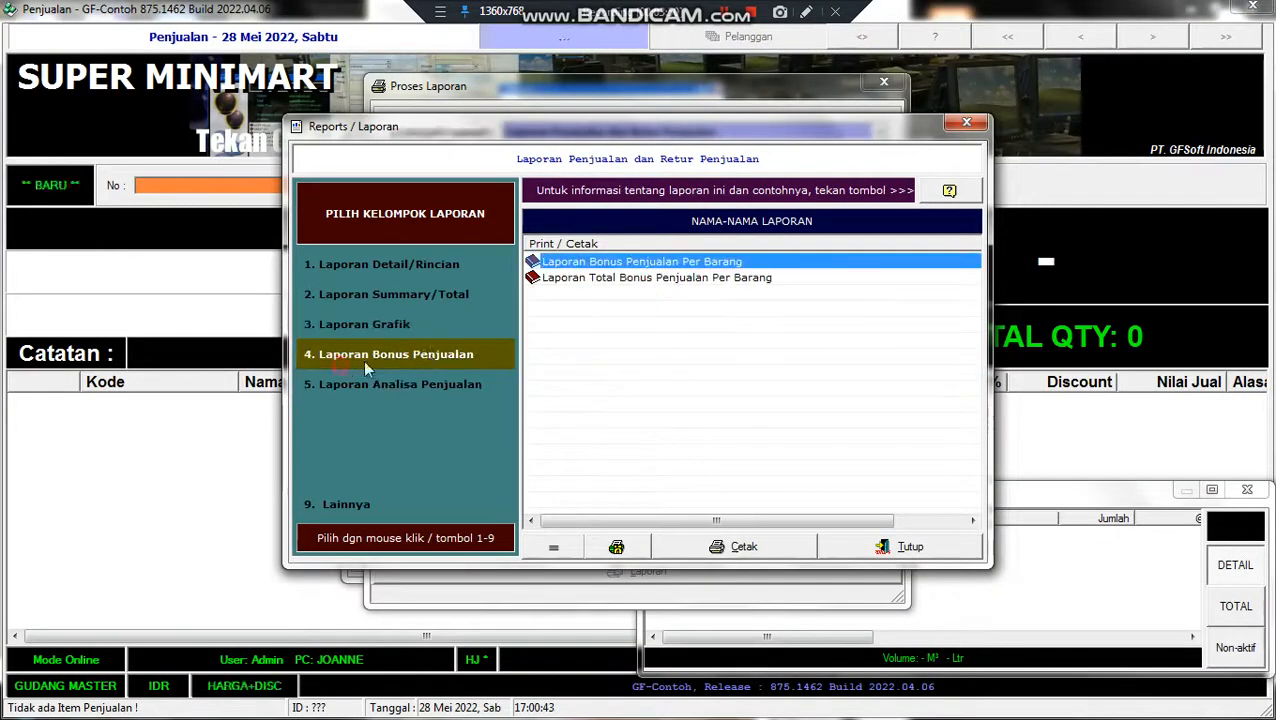
pyautogui.click(621, 278)
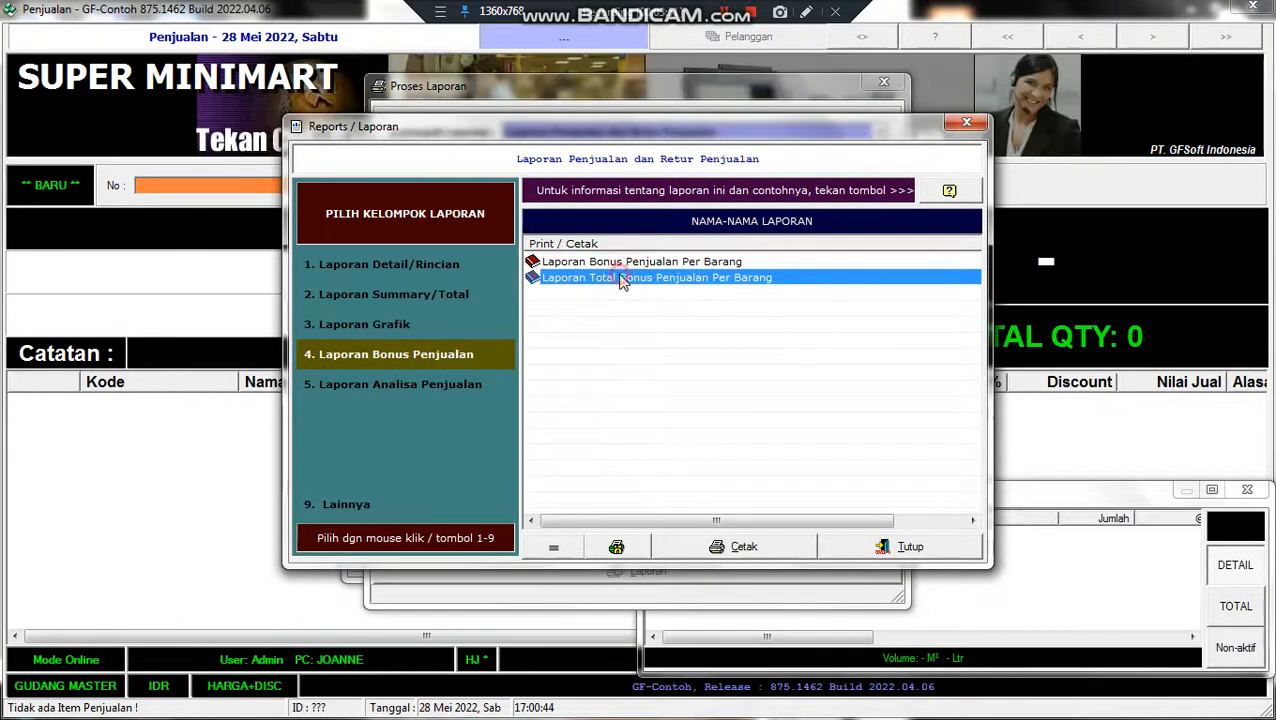
pyautogui.click(677, 264)
# Step: Generate the Laporan Penjualan Rata2 Per Barang report from the Laporan Analisa Penjualan group, and close its preview
pyautogui.click(428, 382)
pyautogui.click(740, 406)
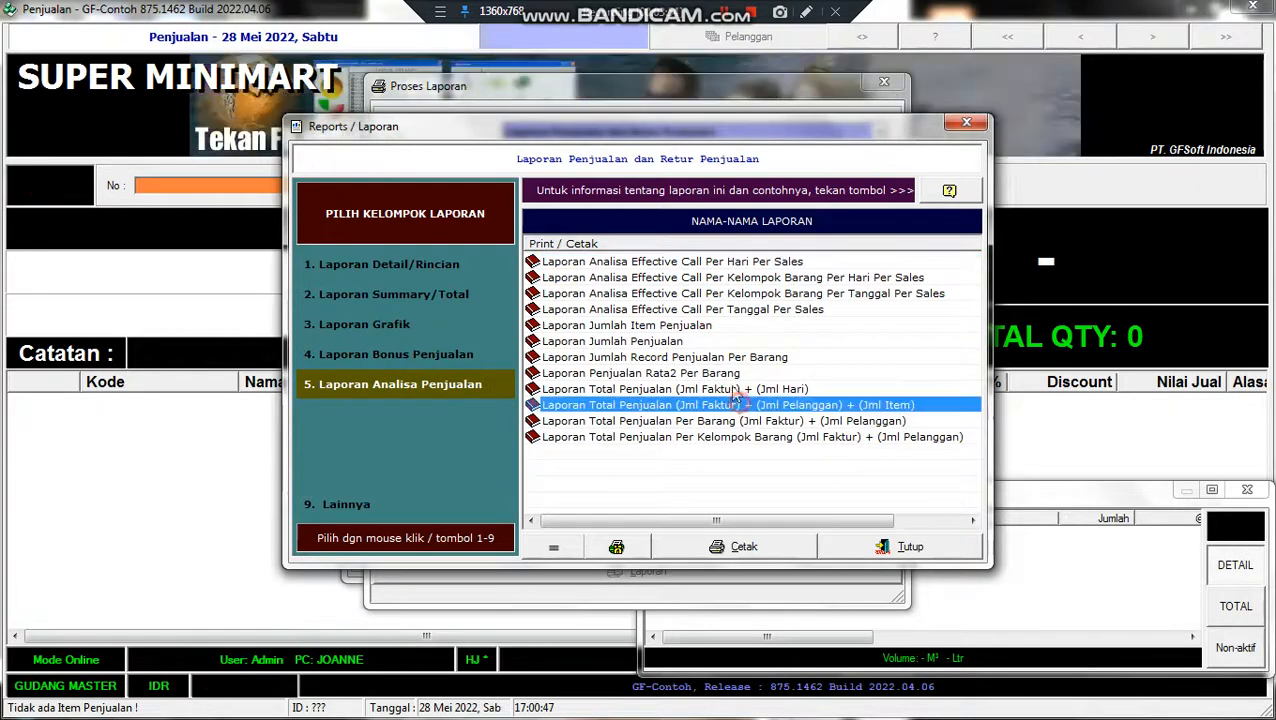
pyautogui.click(738, 390)
pyautogui.click(718, 374)
pyautogui.click(670, 540)
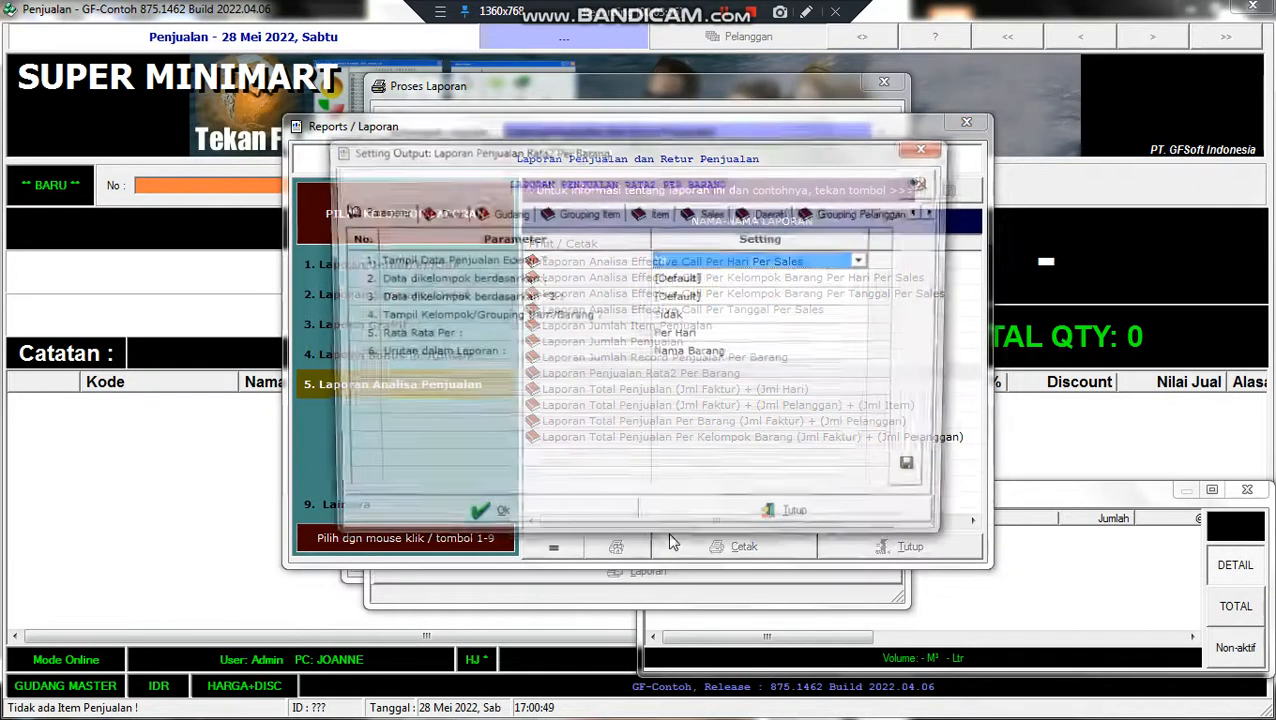
pyautogui.press('Return')
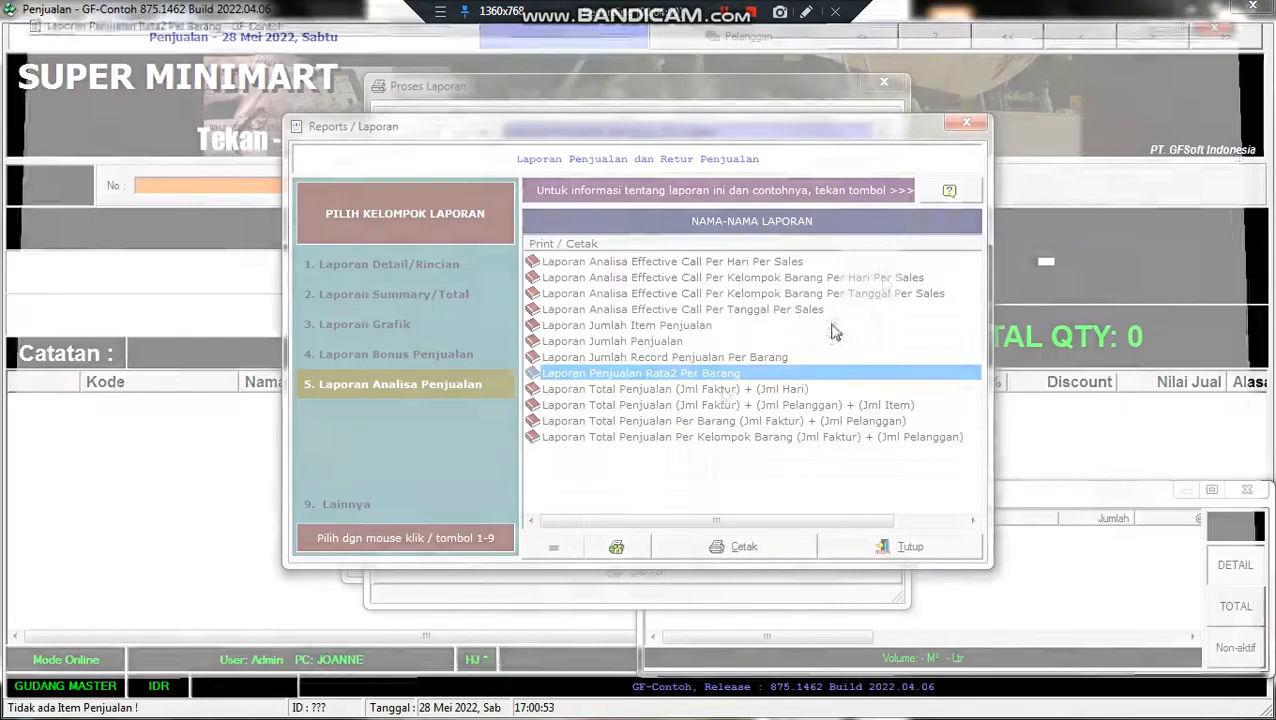
pyautogui.click(1251, 9)
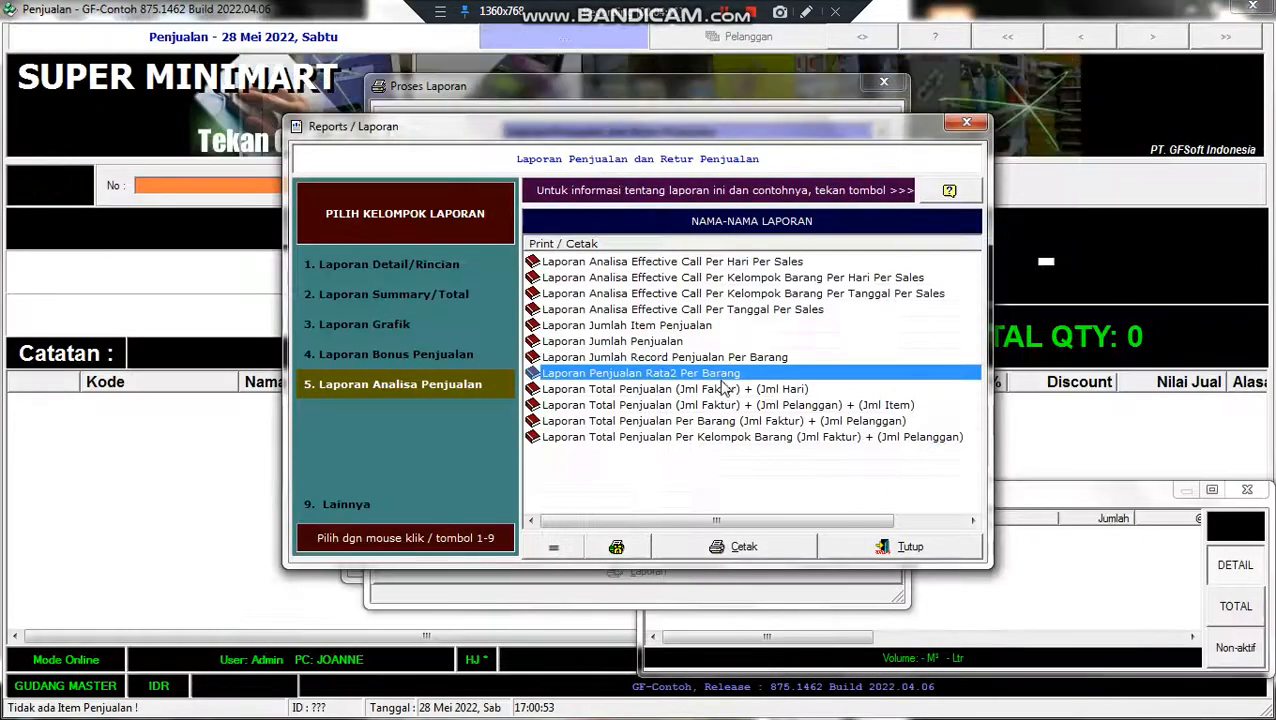
# Step: Look through the reports offered in the Laporan Analisa Penjualan and Laporan Grafik groups
pyautogui.click(733, 359)
pyautogui.click(729, 372)
pyautogui.click(695, 389)
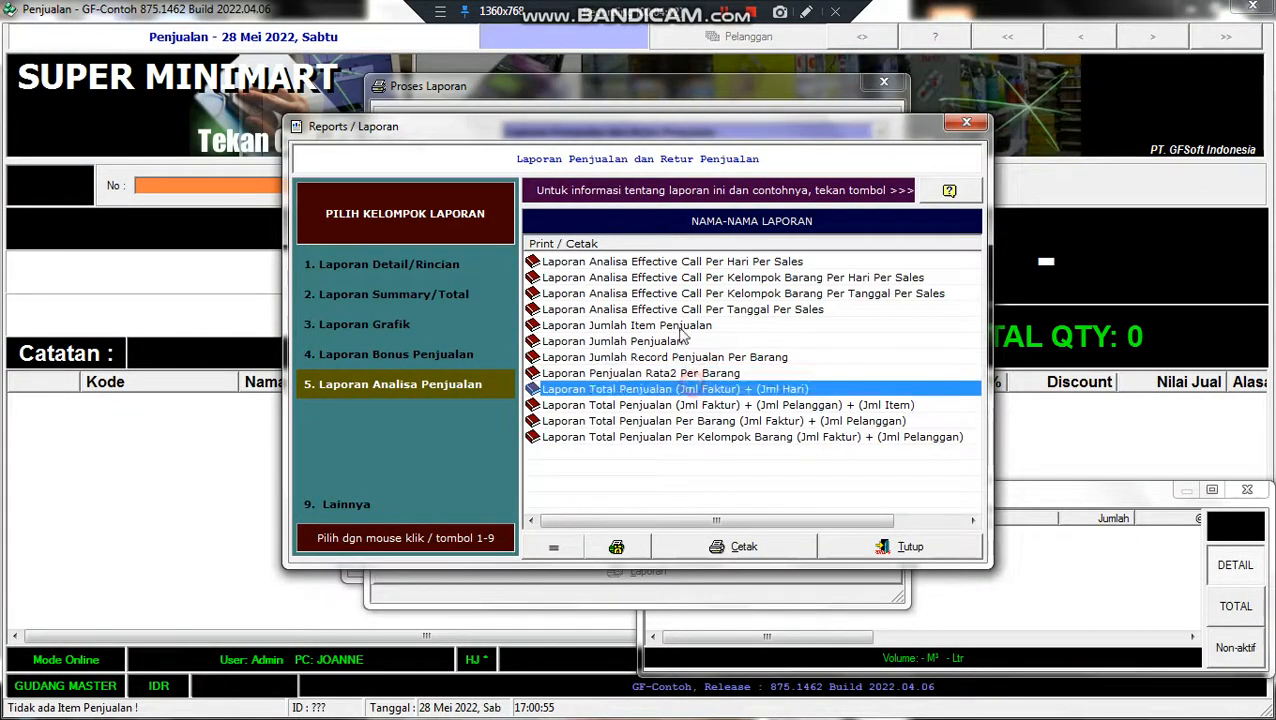
pyautogui.click(683, 326)
pyautogui.click(712, 294)
pyautogui.click(706, 373)
pyautogui.click(689, 452)
pyautogui.click(665, 388)
pyautogui.click(472, 326)
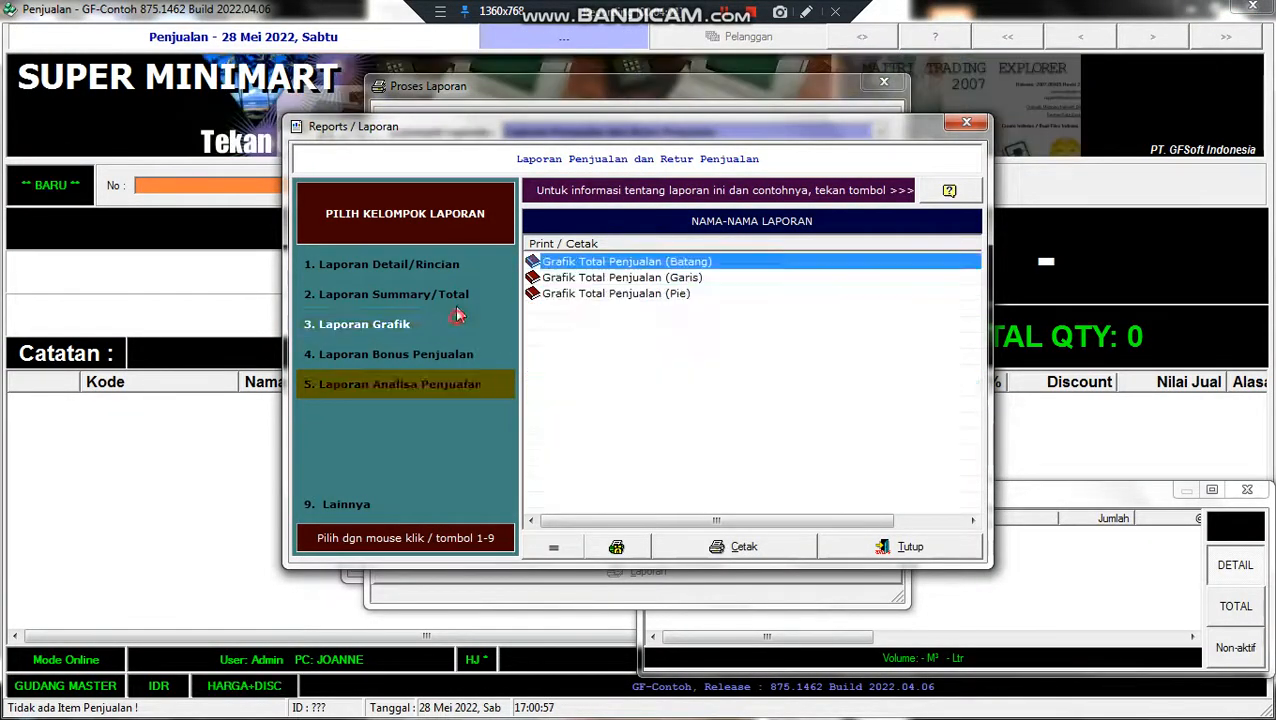
# Step: Generate the Laporan Penjualan Per Barang report with Tampil Kelompok/Grouping Item/Barang set to Ya
pyautogui.click(446, 267)
pyautogui.click(606, 388)
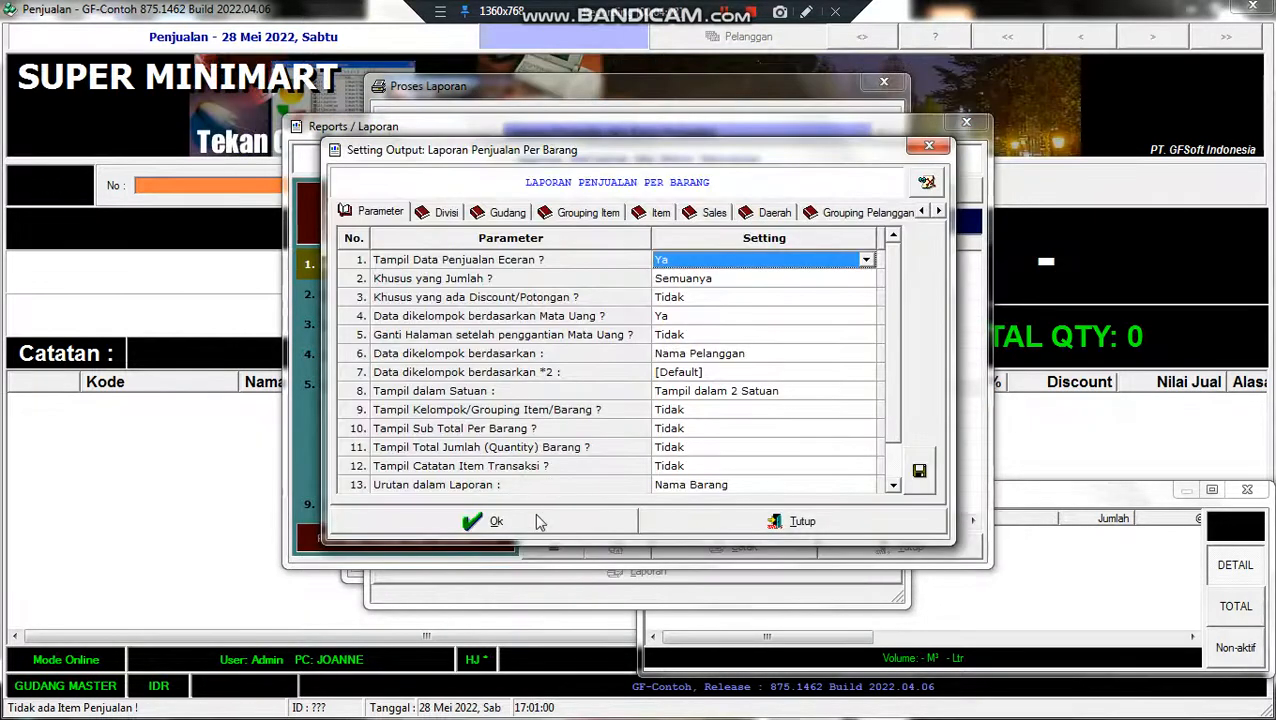
pyautogui.click(687, 471)
pyautogui.click(710, 409)
pyautogui.click(866, 410)
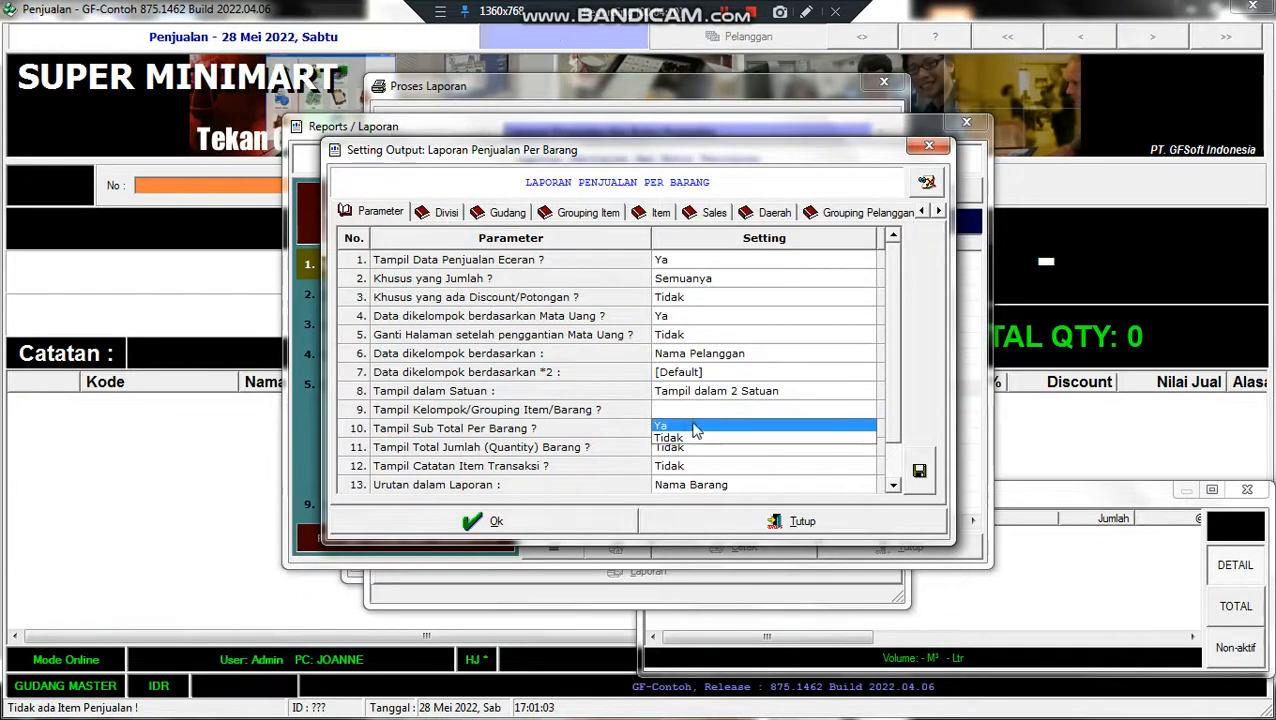
pyautogui.click(693, 425)
pyautogui.click(555, 517)
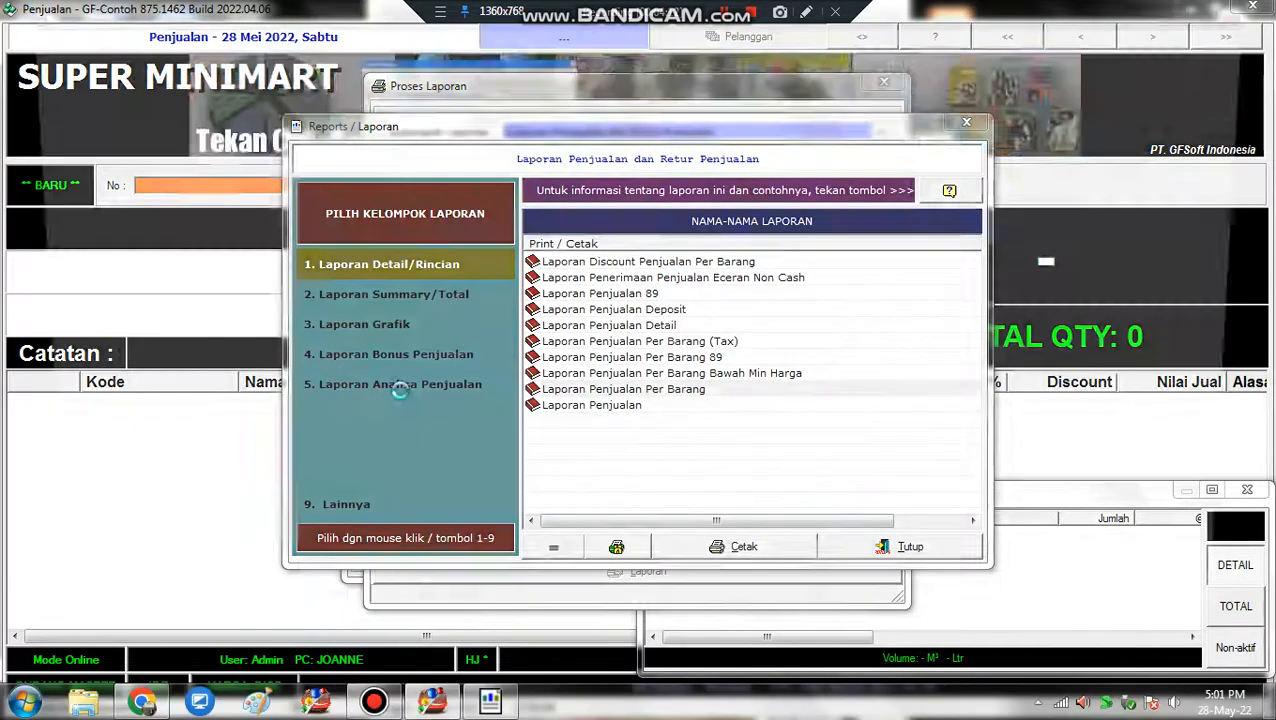